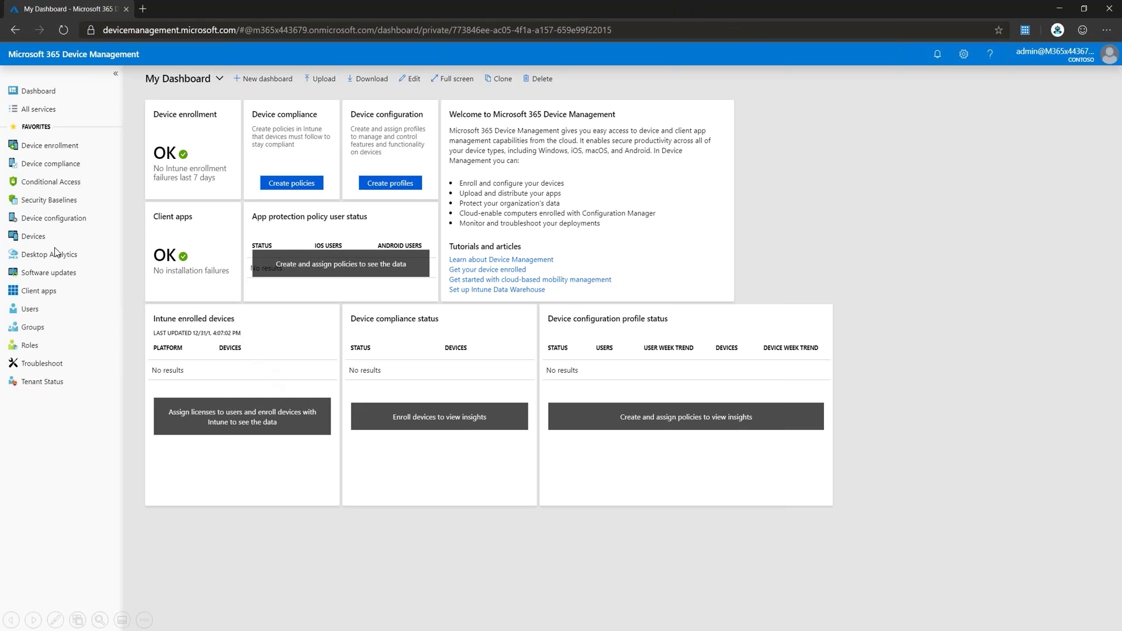
Step: Open the custom Operations Auditor role from the All roles list
left_click(32, 345)
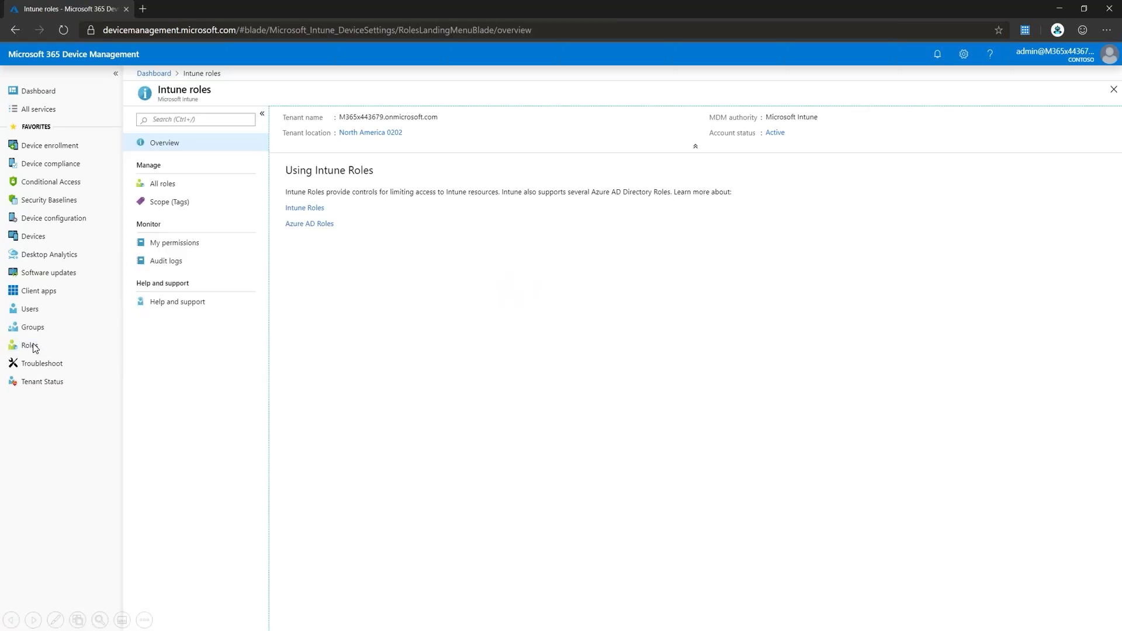
left_click(167, 185)
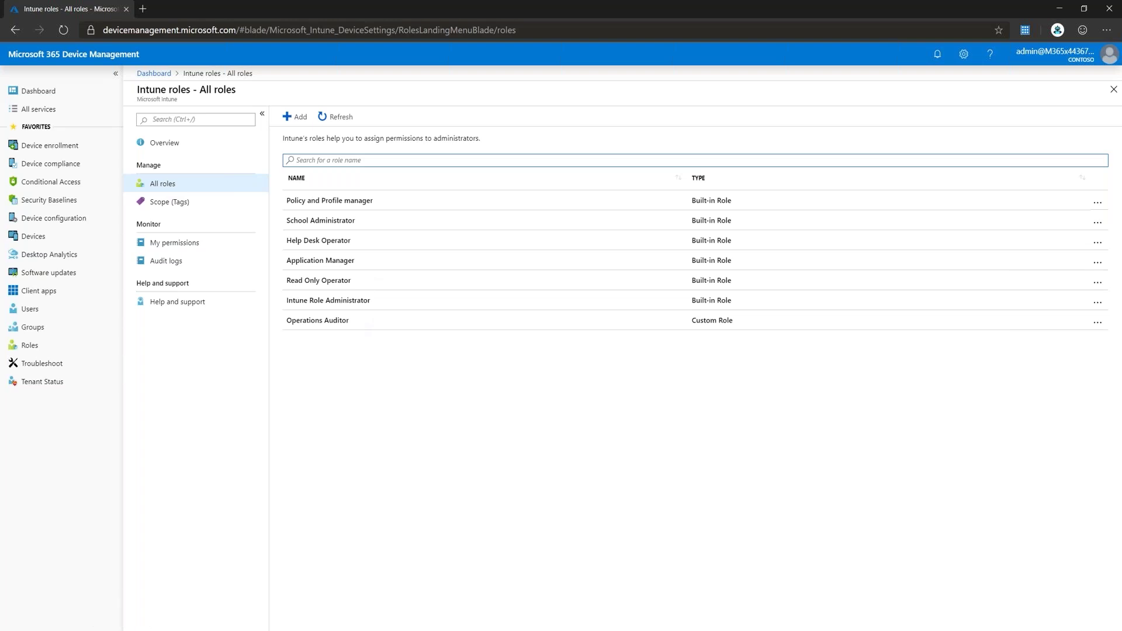
left_click(323, 326)
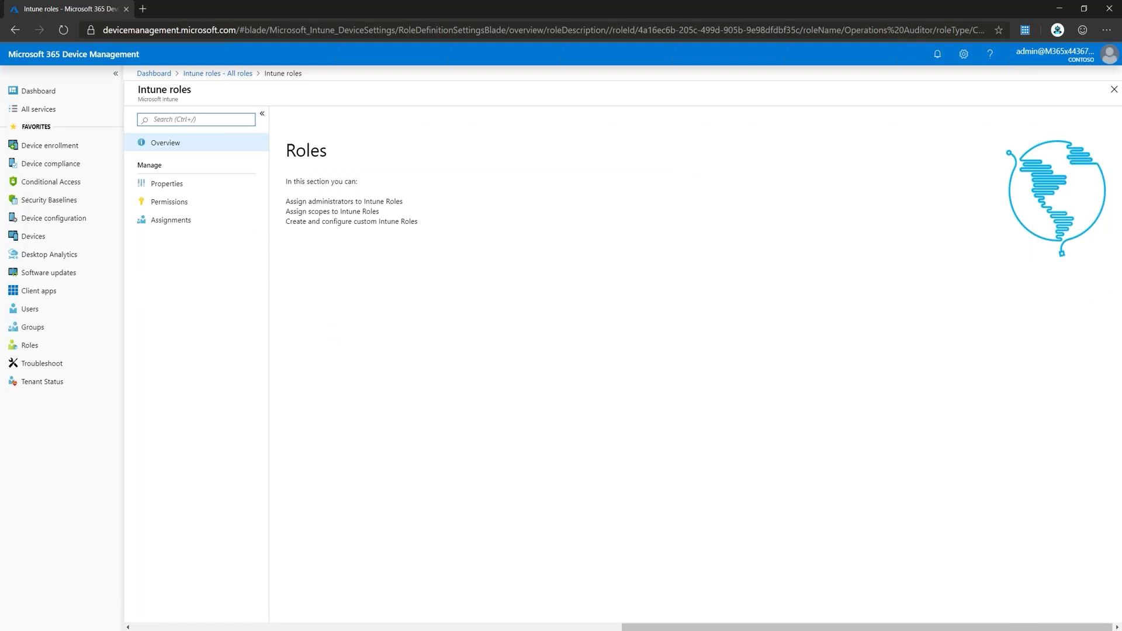
Step: Review the role's Audit data, Device configurations and Managed apps permissions, then view its assignments
left_click(168, 203)
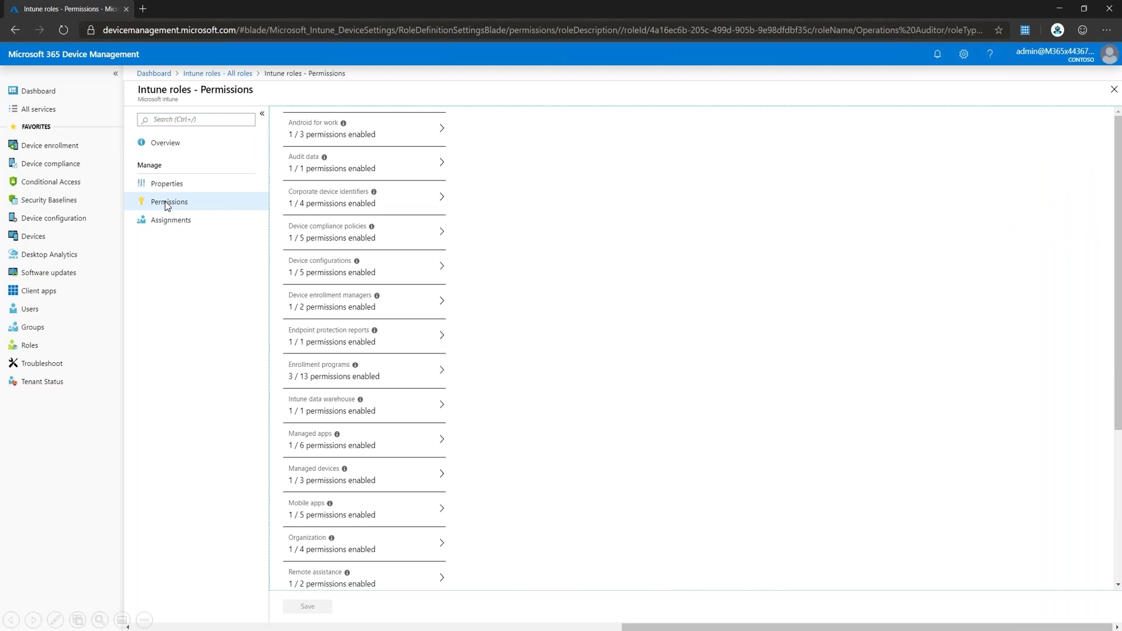
left_click(301, 175)
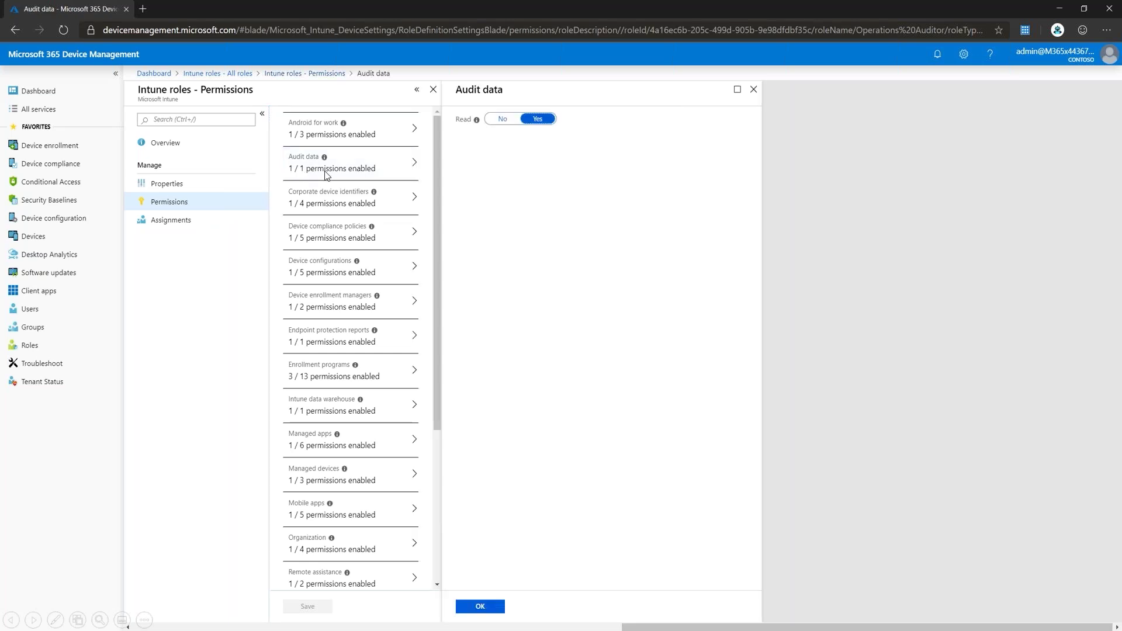
left_click(324, 267)
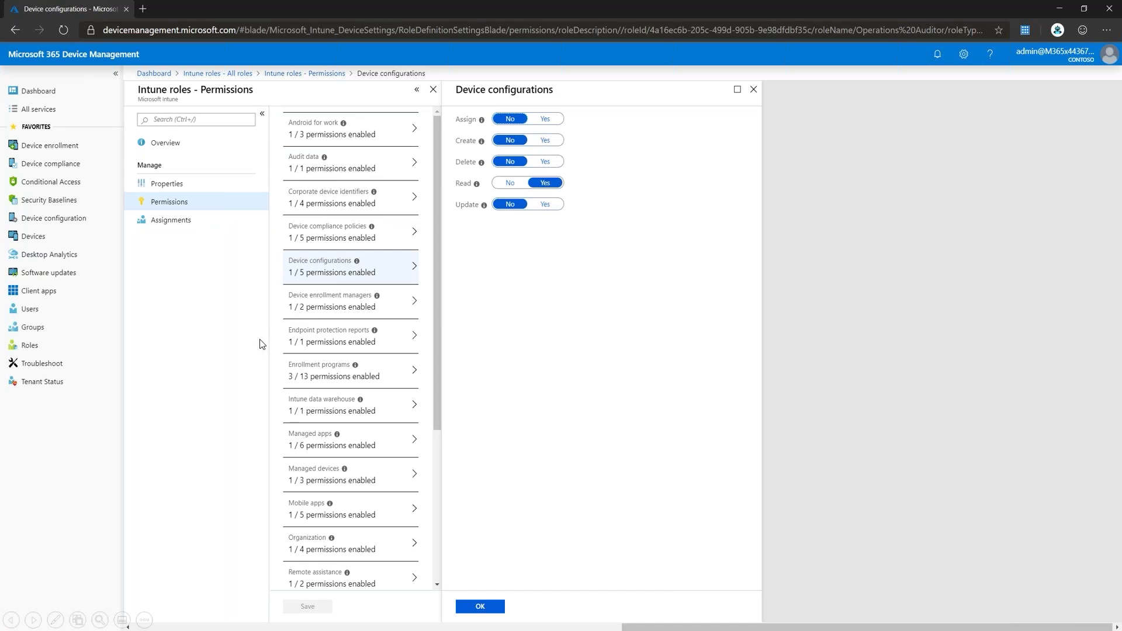
left_click(332, 440)
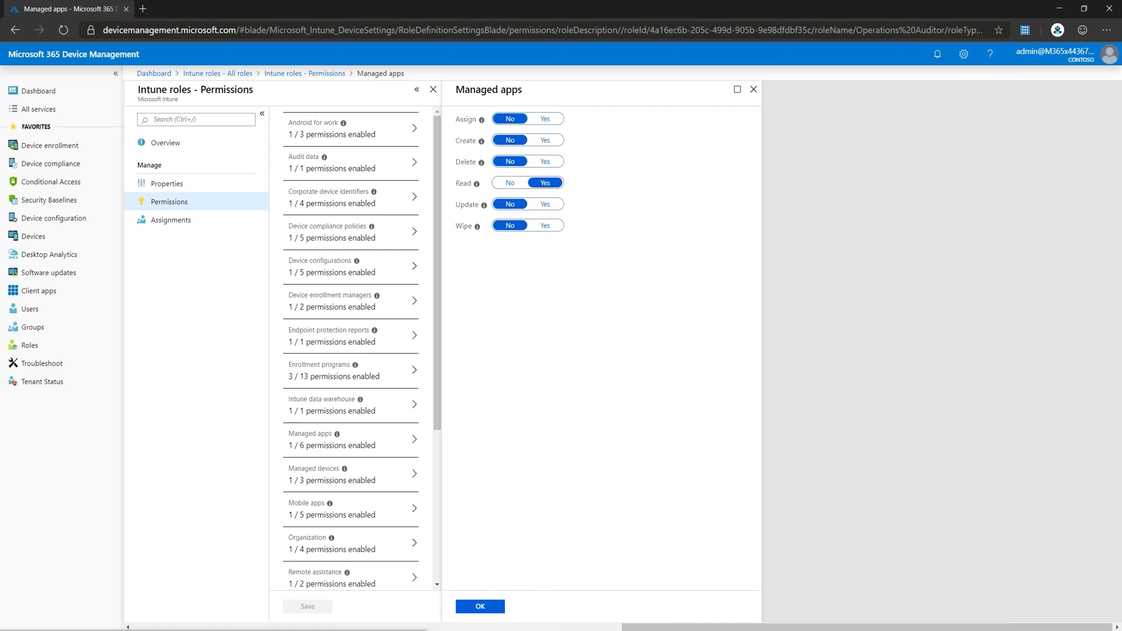
left_click(754, 88)
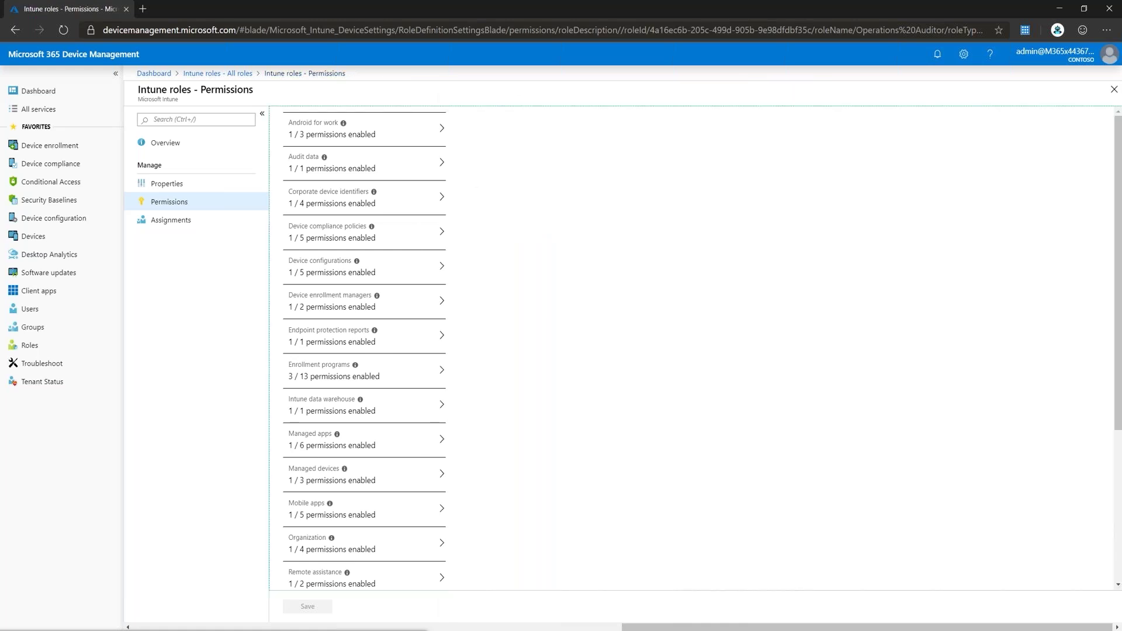
left_click(170, 220)
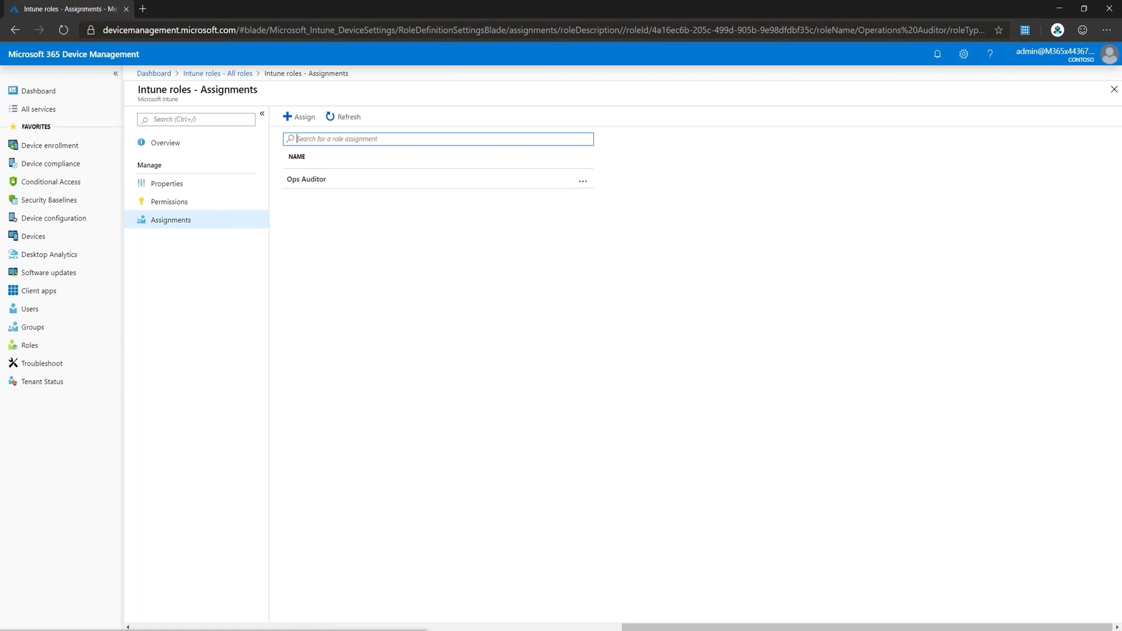
Step: Inspect the Ops Auditor assignment's group and tag scopes, then go to Troubleshoot
left_click(307, 180)
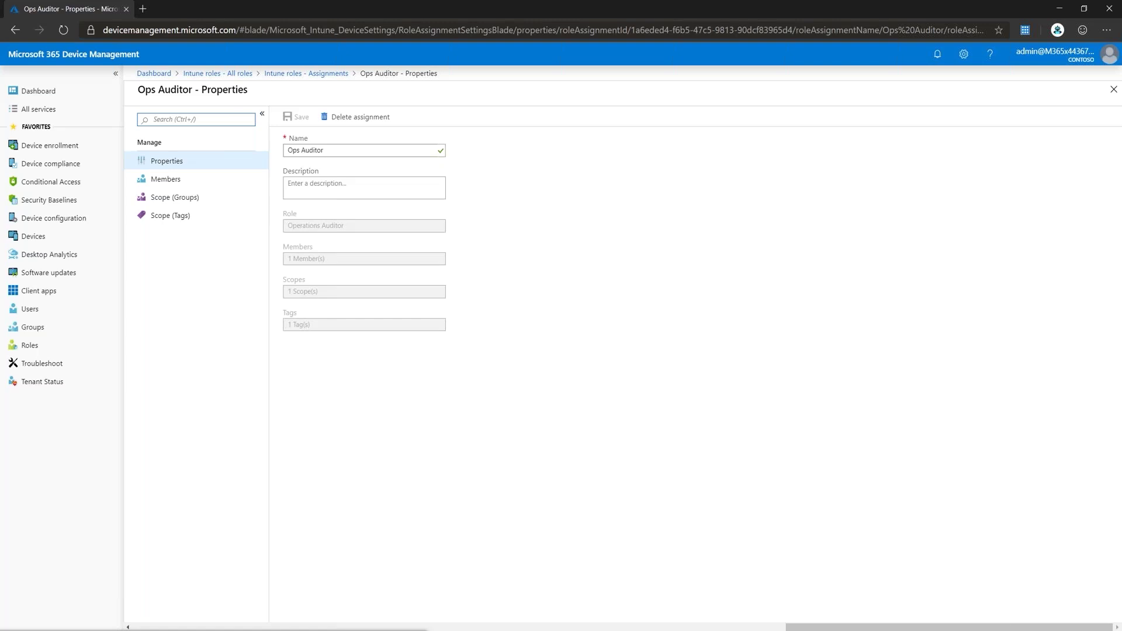
left_click(182, 200)
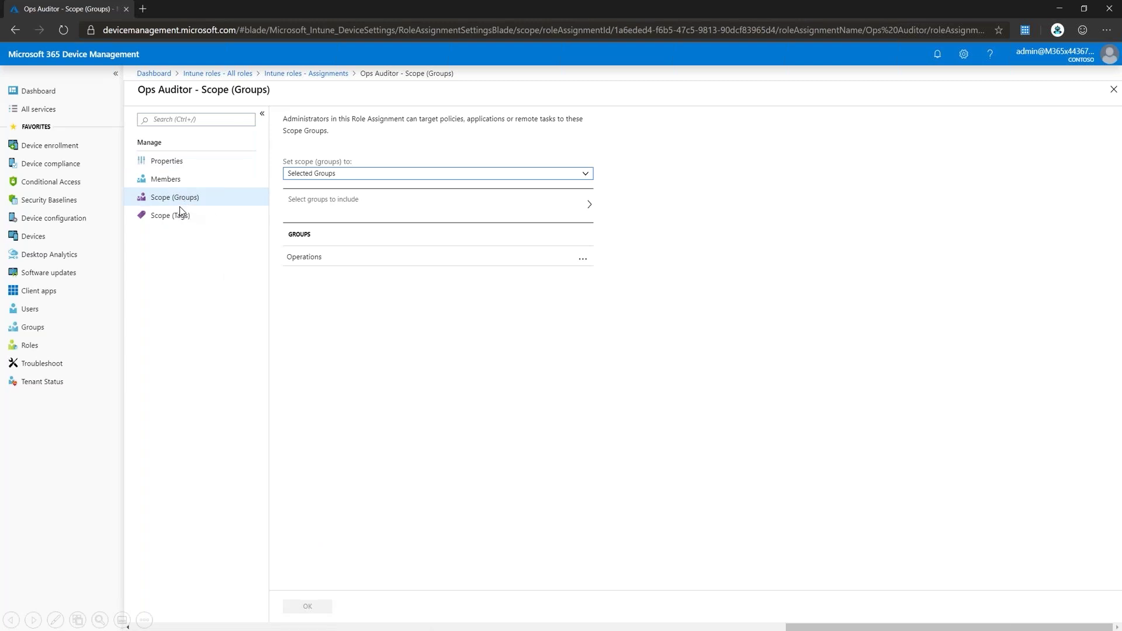
left_click(319, 175)
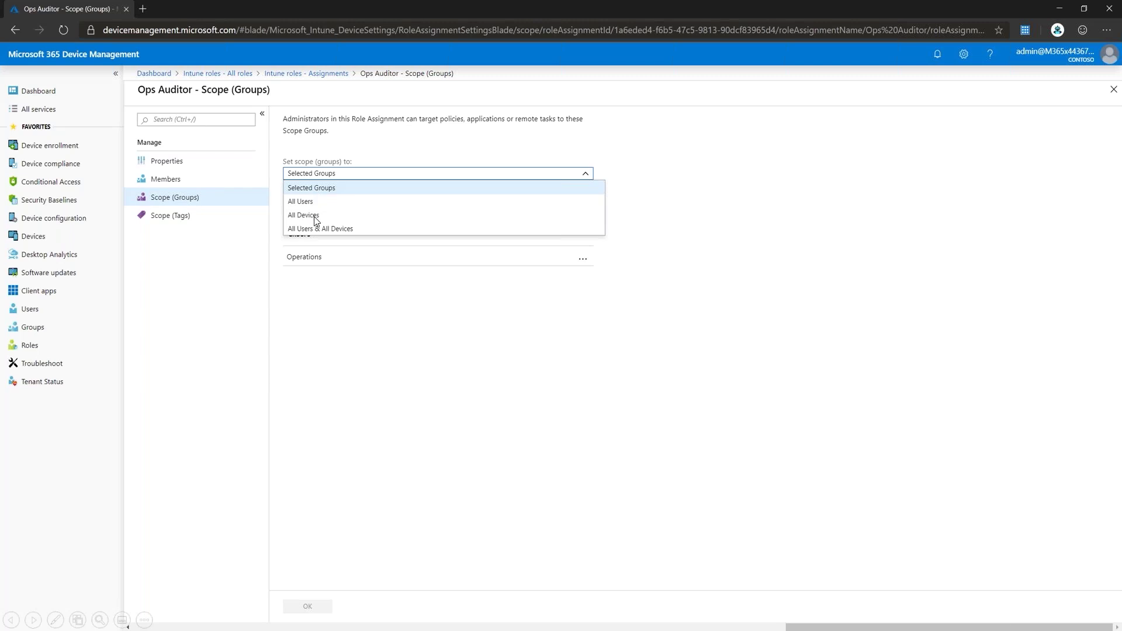
left_click(185, 218)
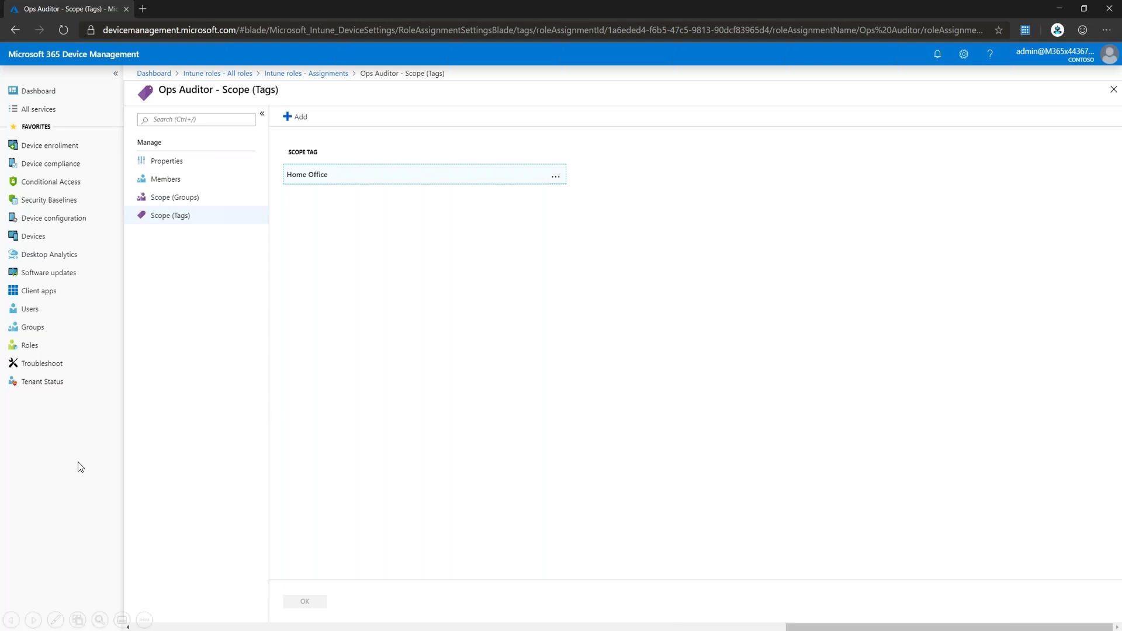
left_click(54, 364)
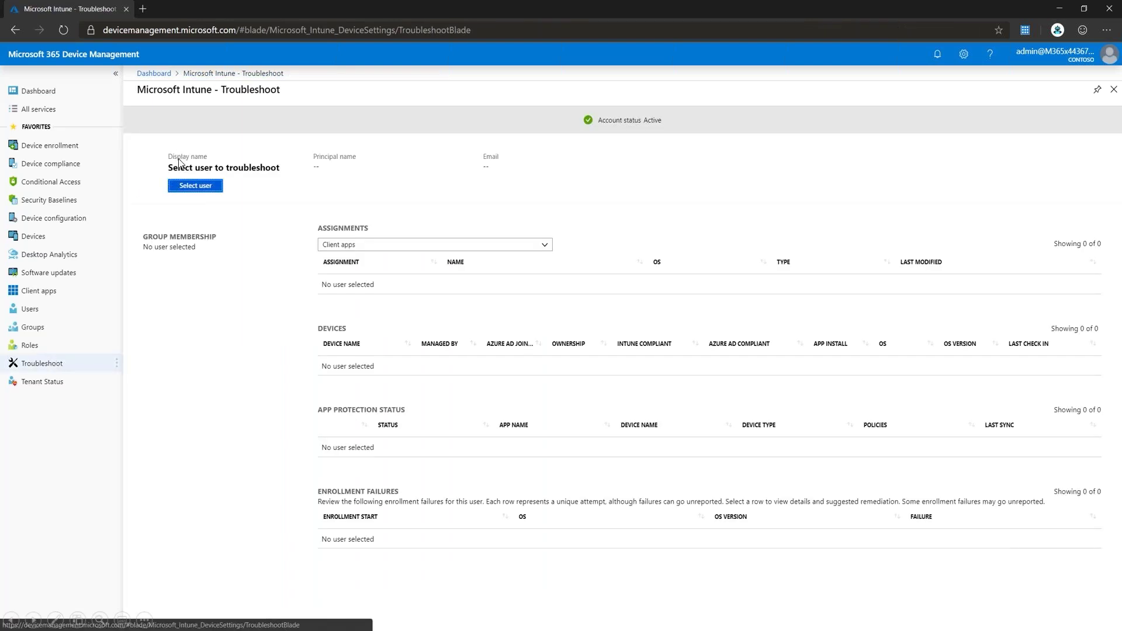
Step: Search the user list by name and select the user to troubleshoot
left_click(195, 189)
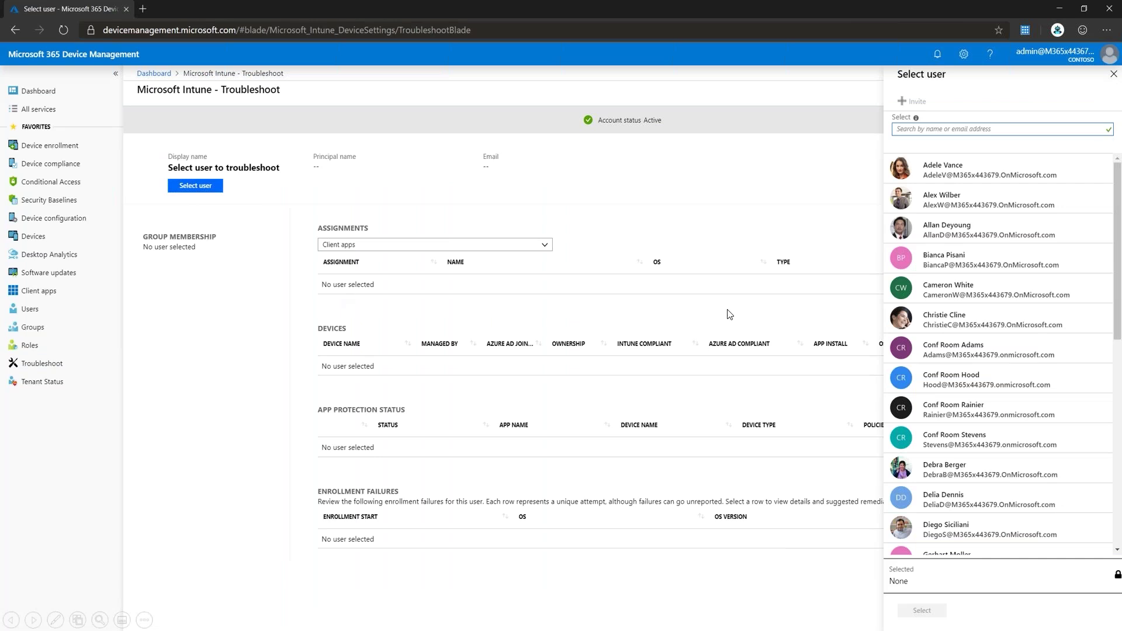
left_click(935, 132)
type("isaiah")
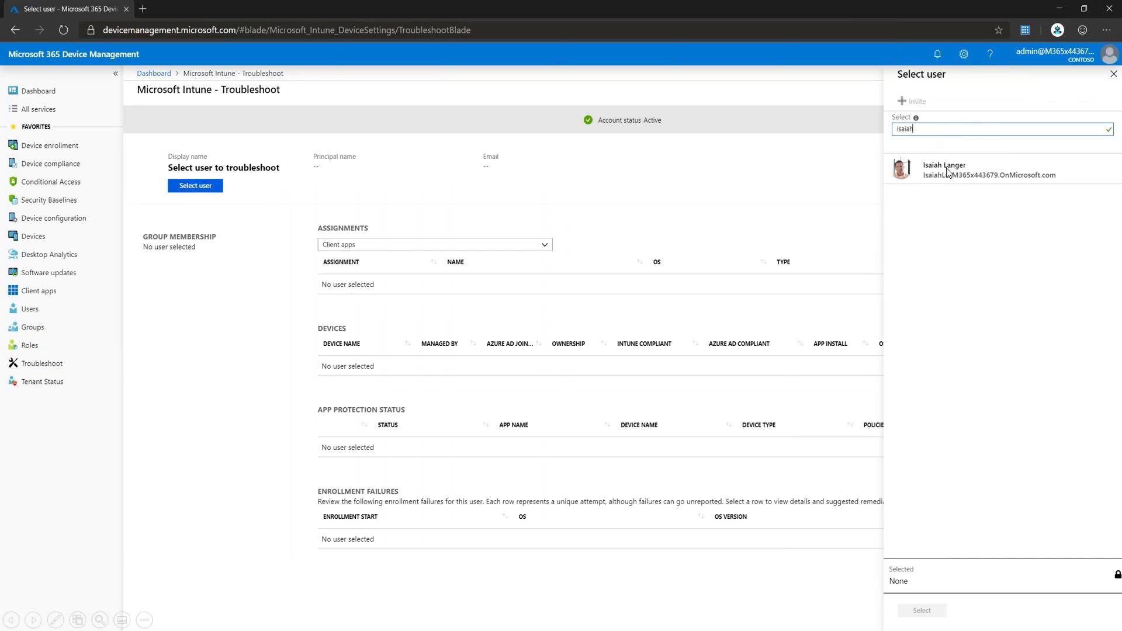
left_click(951, 176)
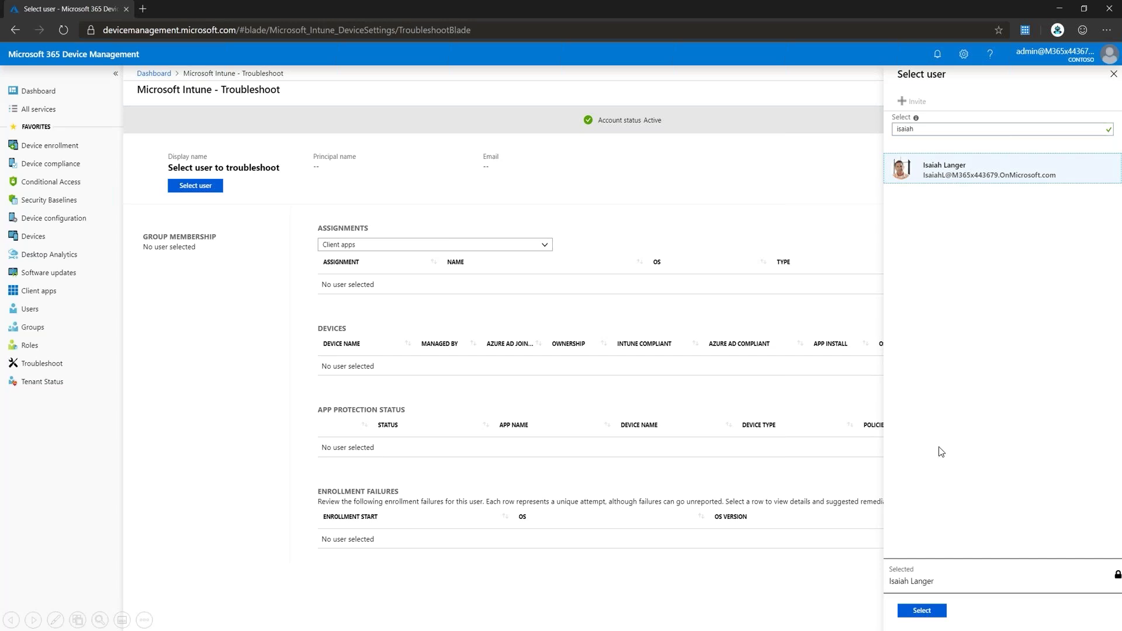
left_click(924, 612)
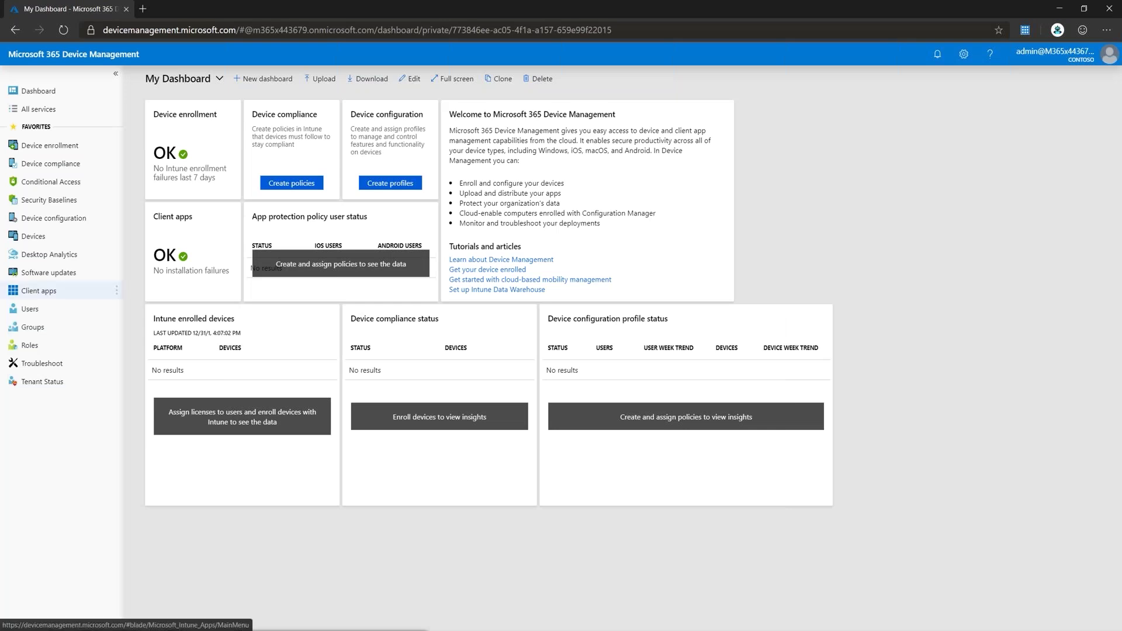
Step: Create an app configuration policy named 'Edge for Mobile' for Managed apps and choose its associated app
left_click(38, 291)
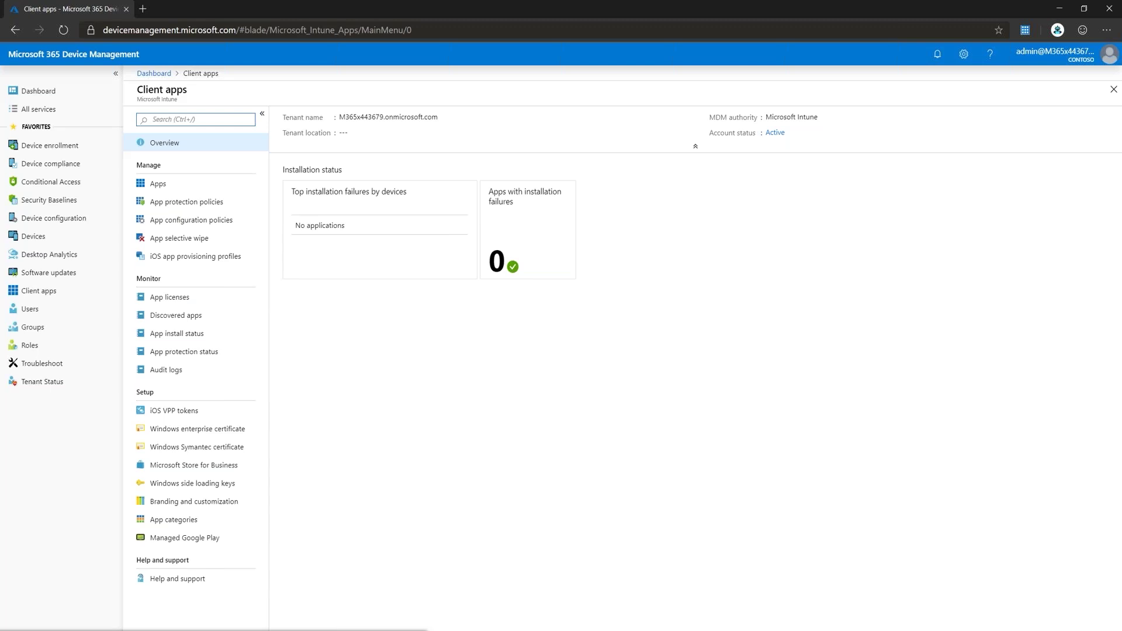
left_click(191, 221)
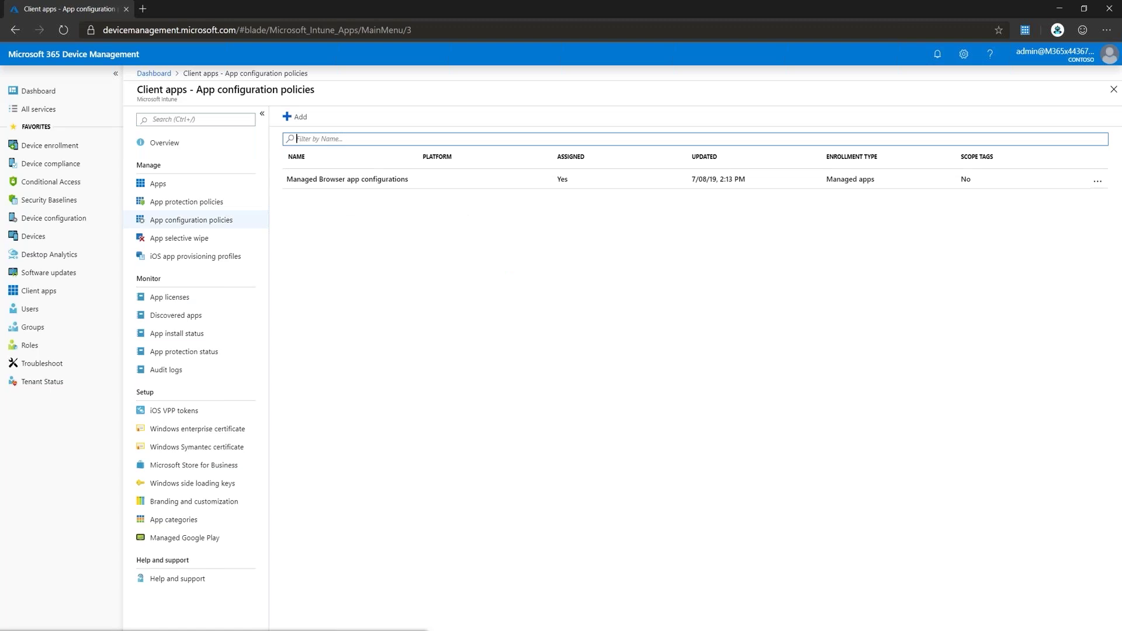
left_click(295, 117)
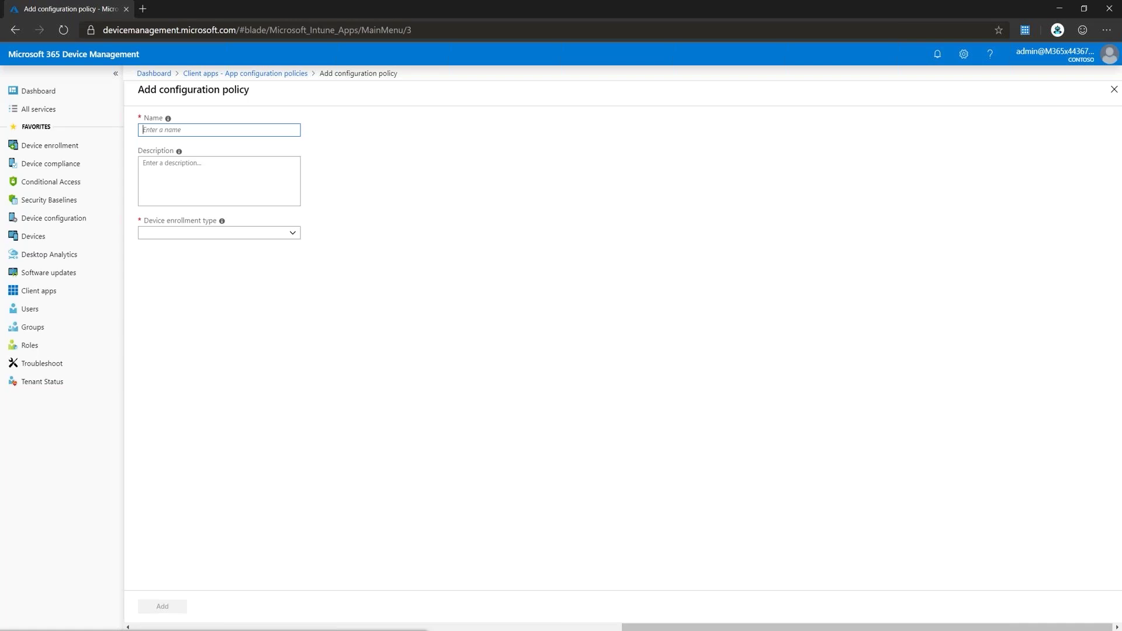
type("Edge for Mobile")
left_click(219, 232)
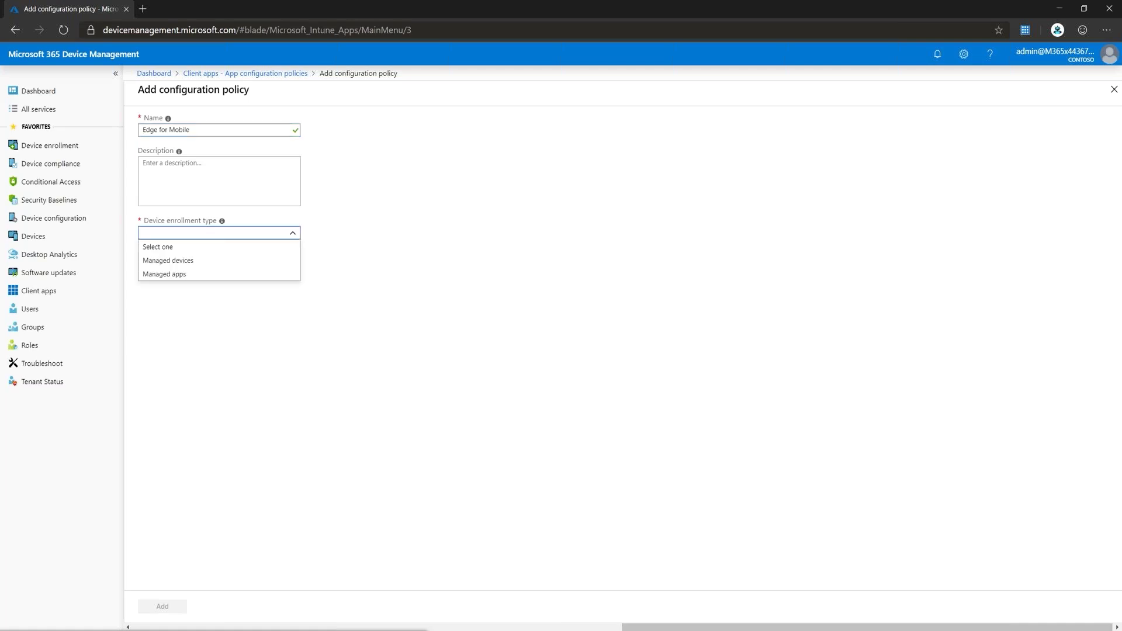
left_click(219, 274)
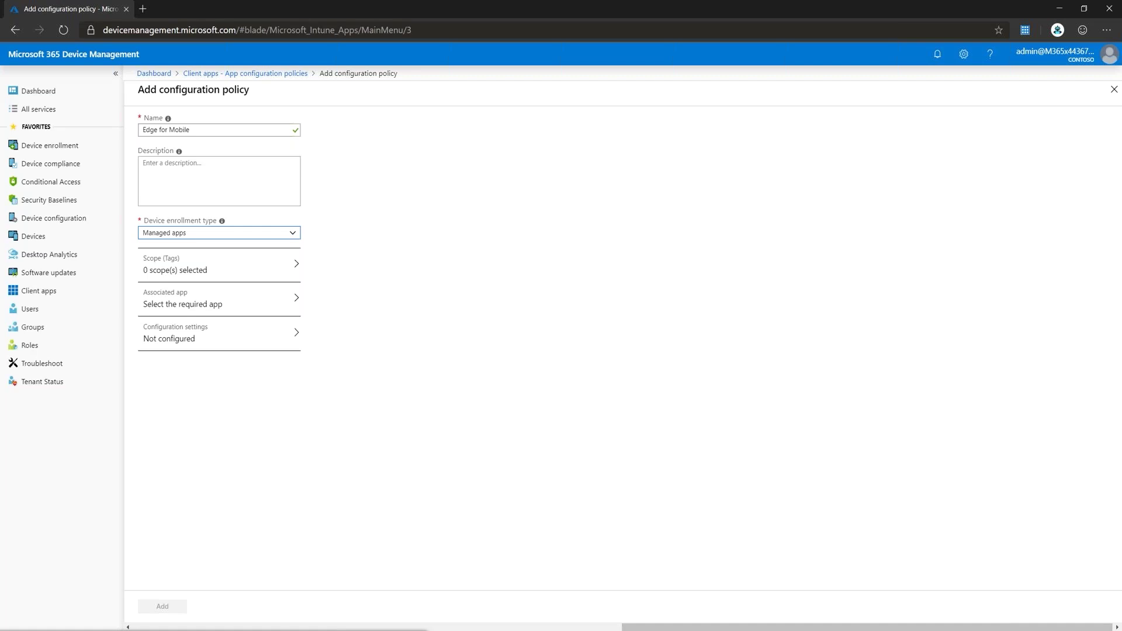
left_click(219, 299)
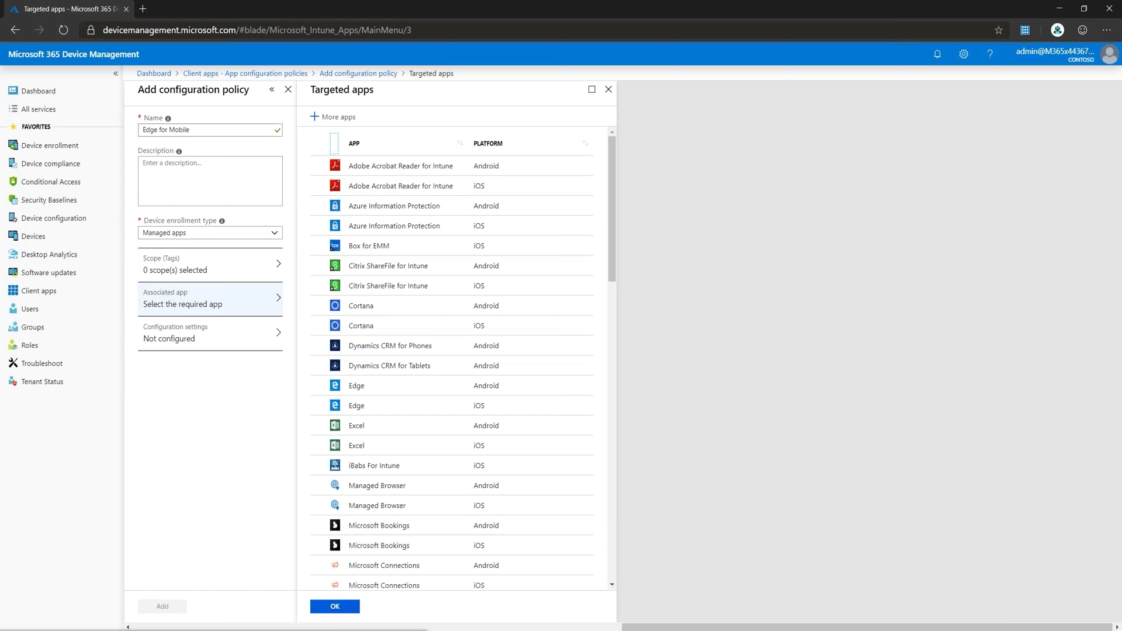
Step: Associate Edge (Android) and Edge (iOS) with the Edge for Mobile policy
left_click(357, 386)
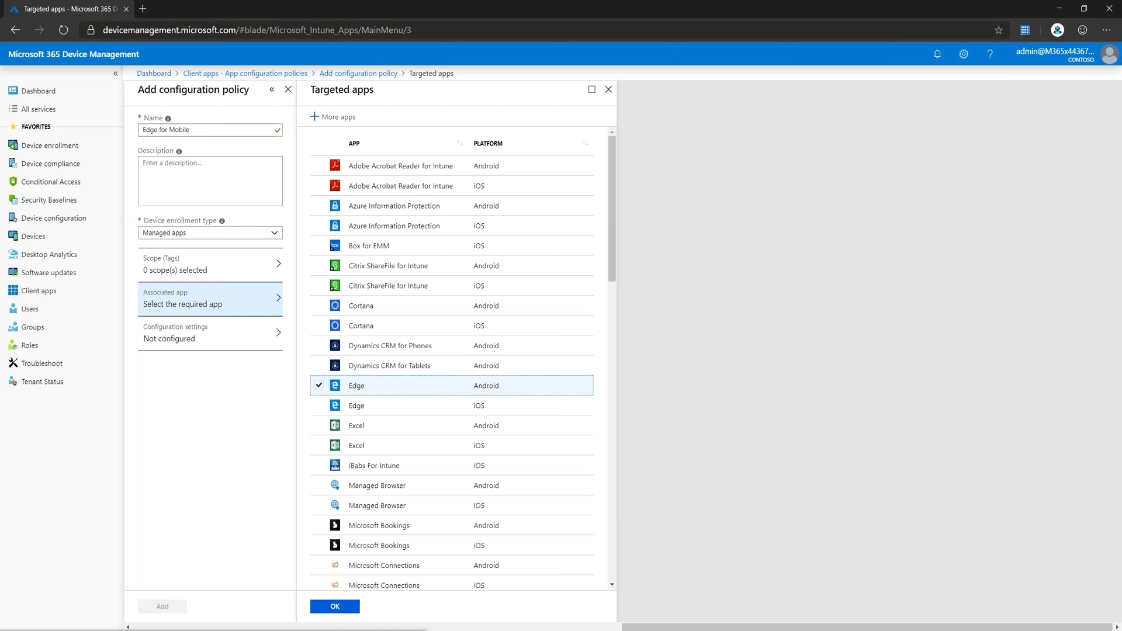
left_click(357, 406)
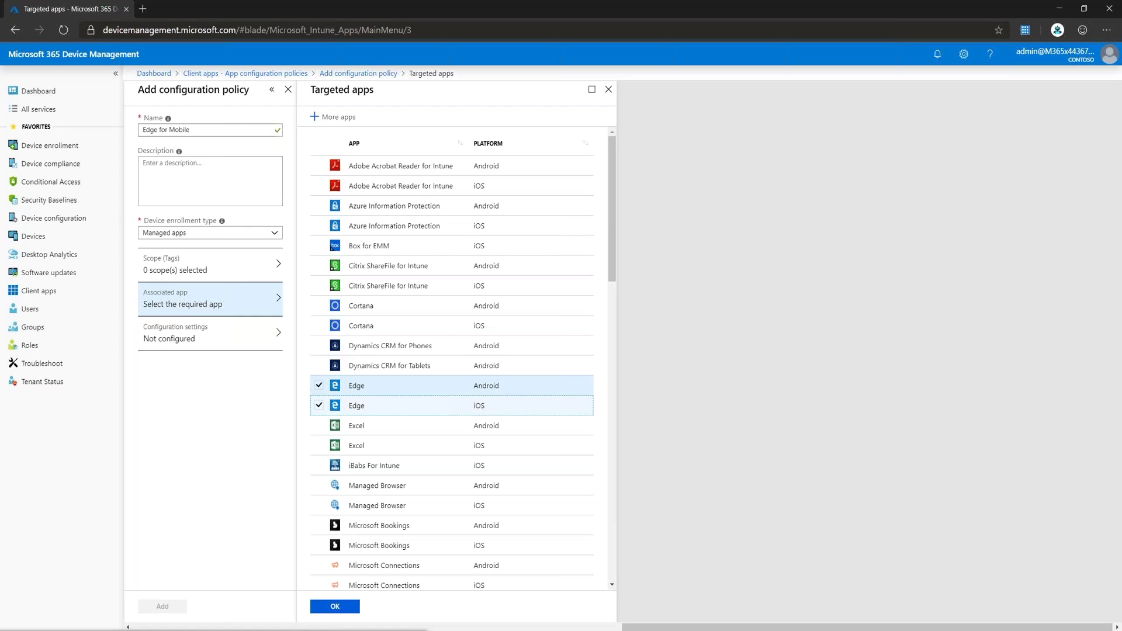
left_click(335, 606)
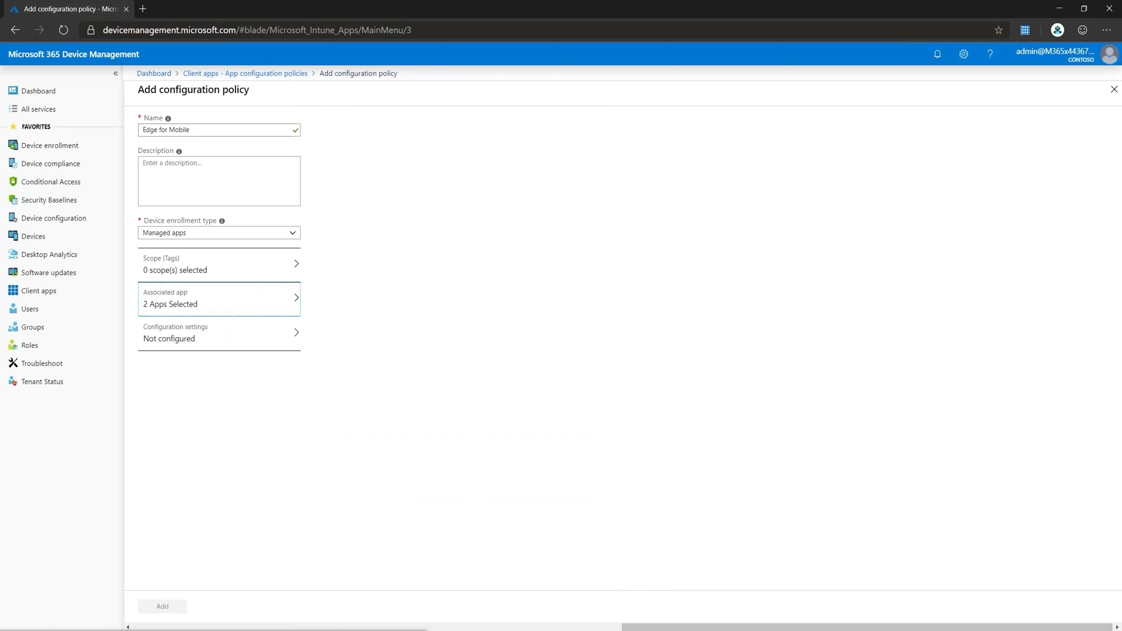
left_click(219, 334)
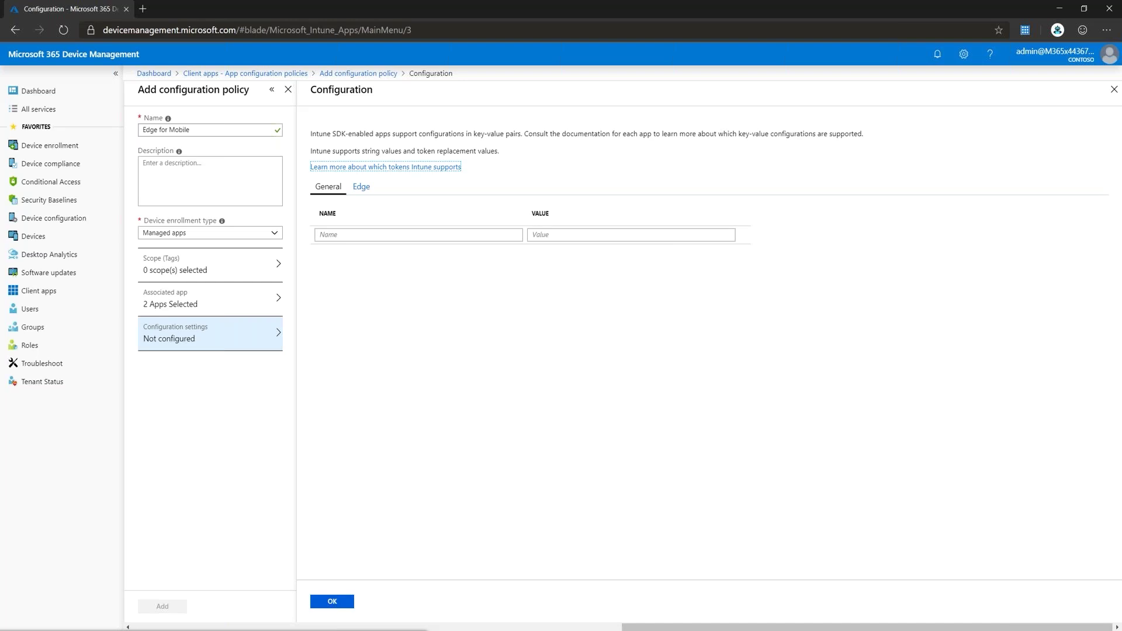
Step: Add settings com.microsoft.intune.useEdge = true and com.microsoft.intune.mam.managedbrowser.AppProxyRedirection = true
left_click(419, 235)
type("com.microsoft.intune.useEdge")
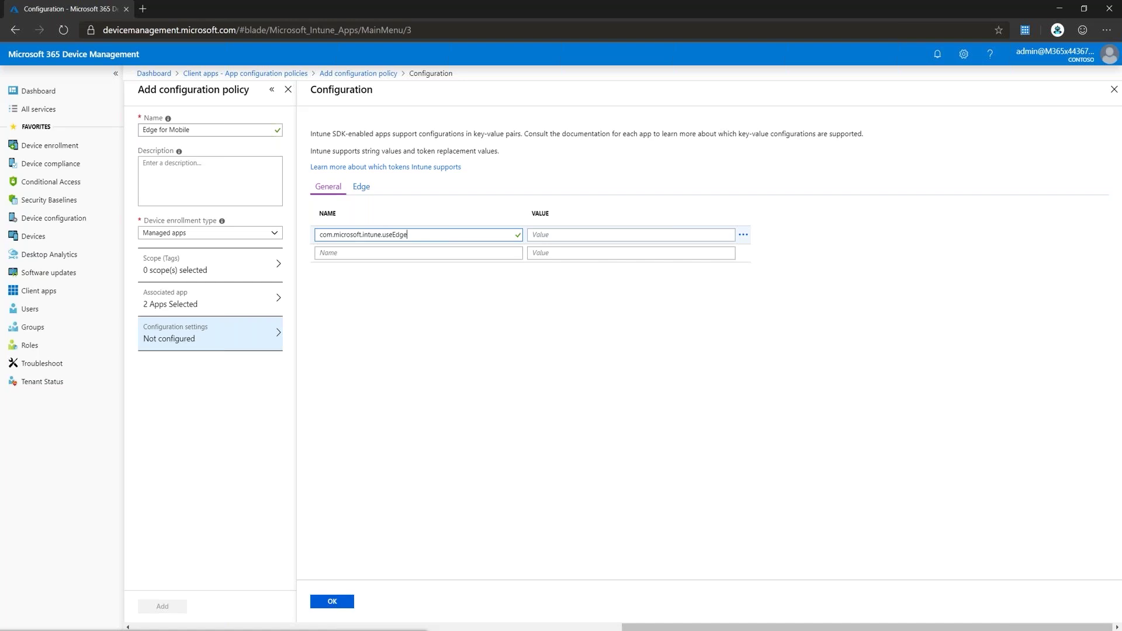
left_click(549, 236)
type("true")
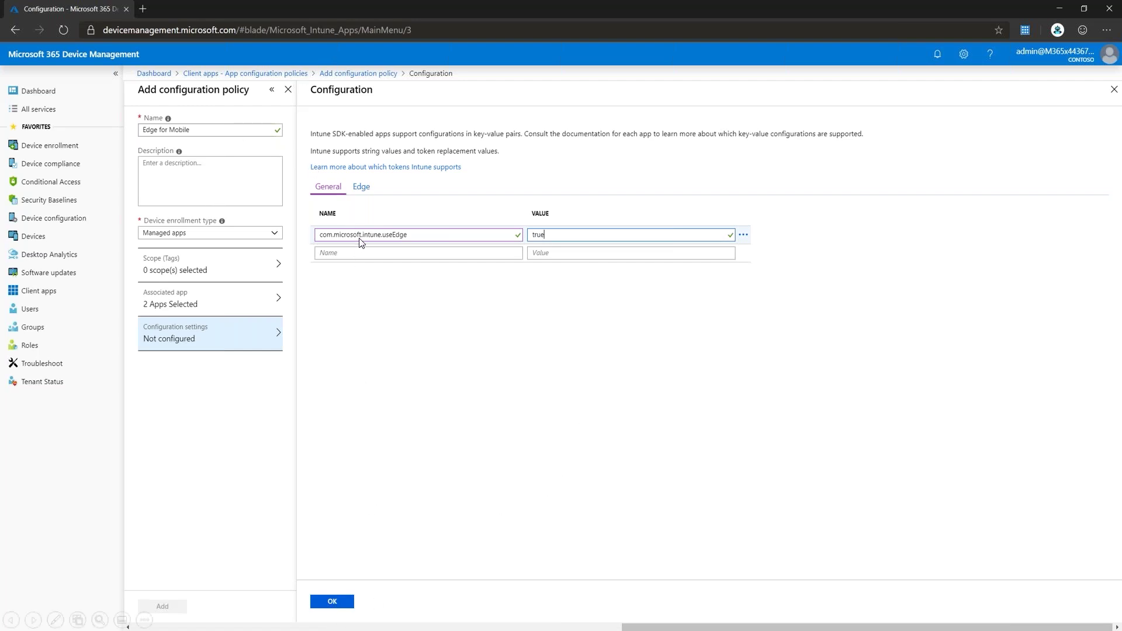
left_click(359, 253)
type("com.microsoft.intune.mam.managedbrowser.AppProxyRedirection")
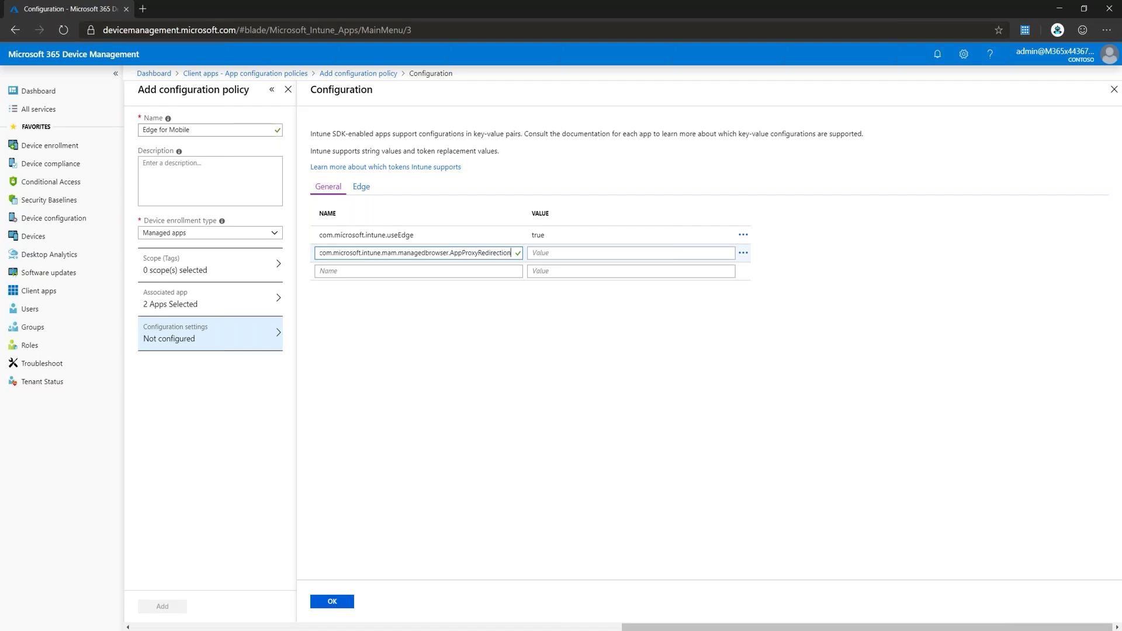
left_click(563, 256)
type("true")
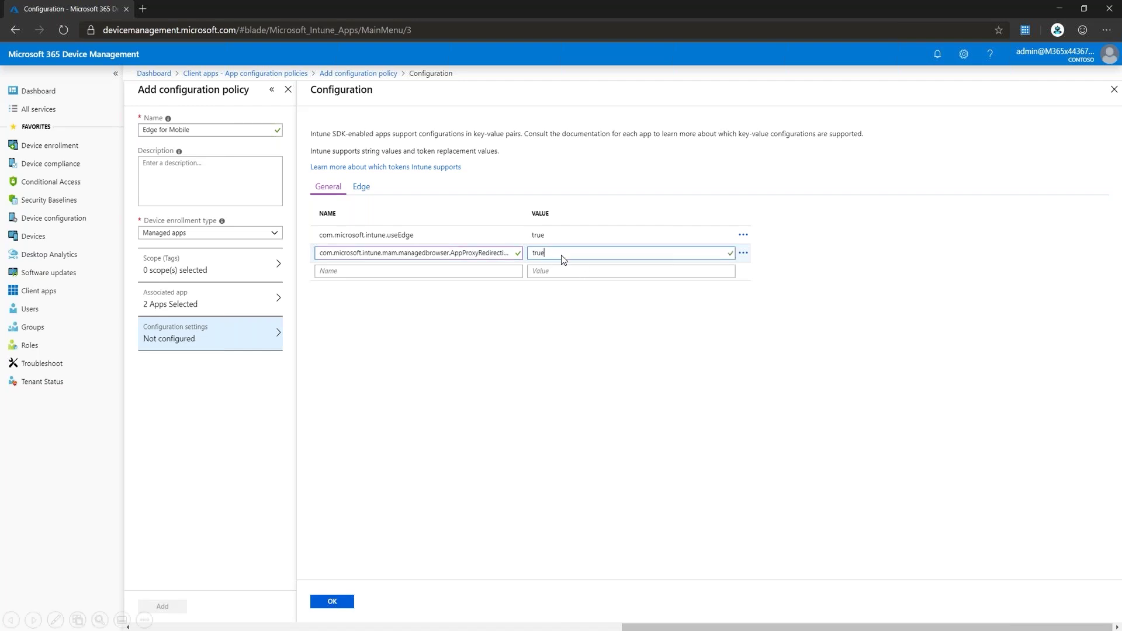
left_click(353, 273)
type("com.microsoft.intune.mam.managedbrowser.homepage")
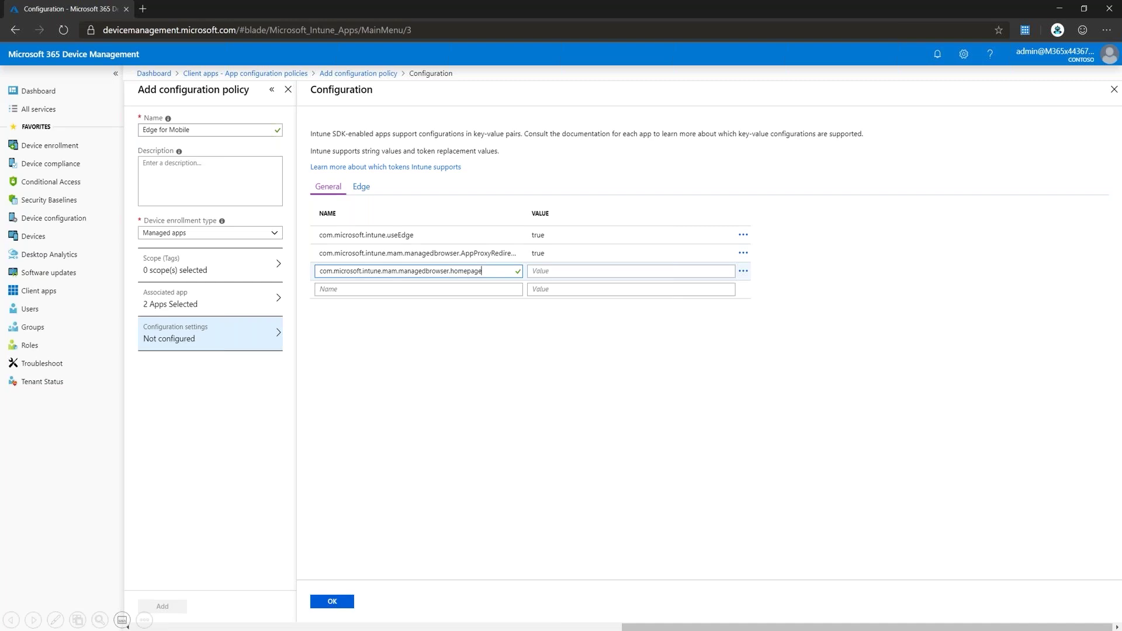
key("Tab")
type("https://www.bing.com")
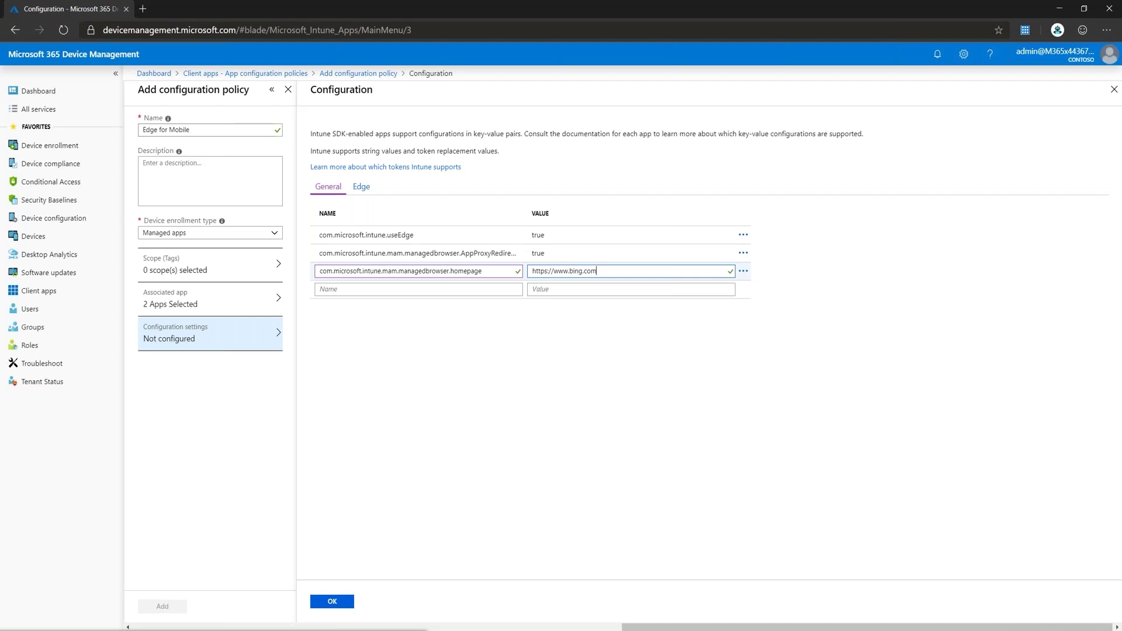
left_click(418, 289)
type("com.microsoft.intune.mam.managedbrowser.bookmarks")
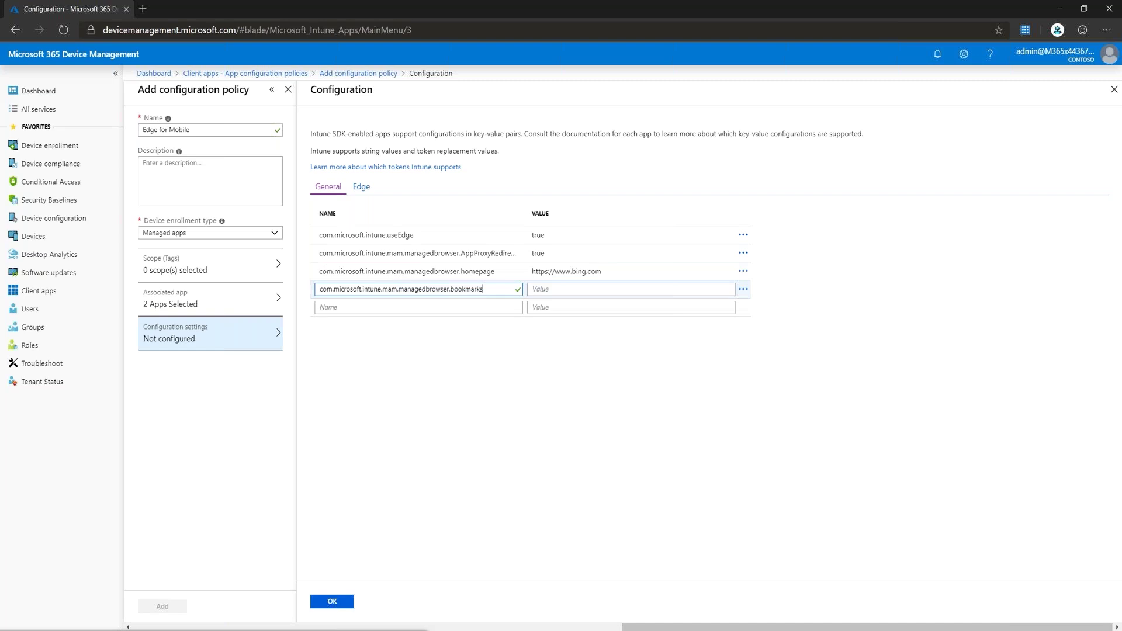
key("Tab")
type("Bing|https://www.bing.com||Contoso|https://www.contoso.com")
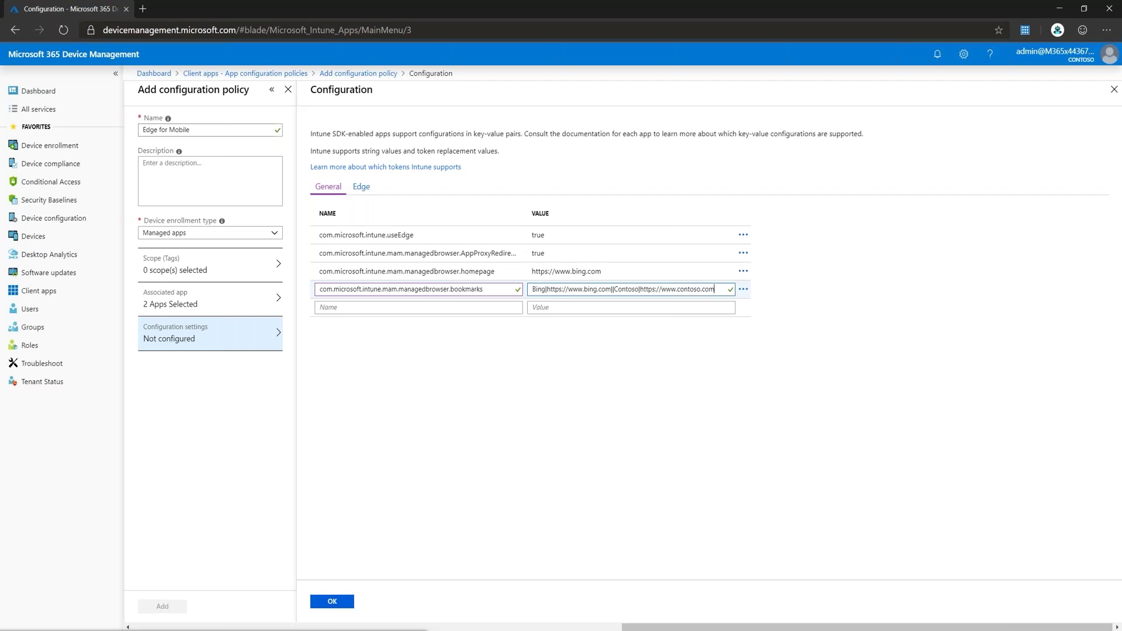
Step: Save the settings, create the Edge for Mobile policy, and go to App protection policies
left_click(332, 601)
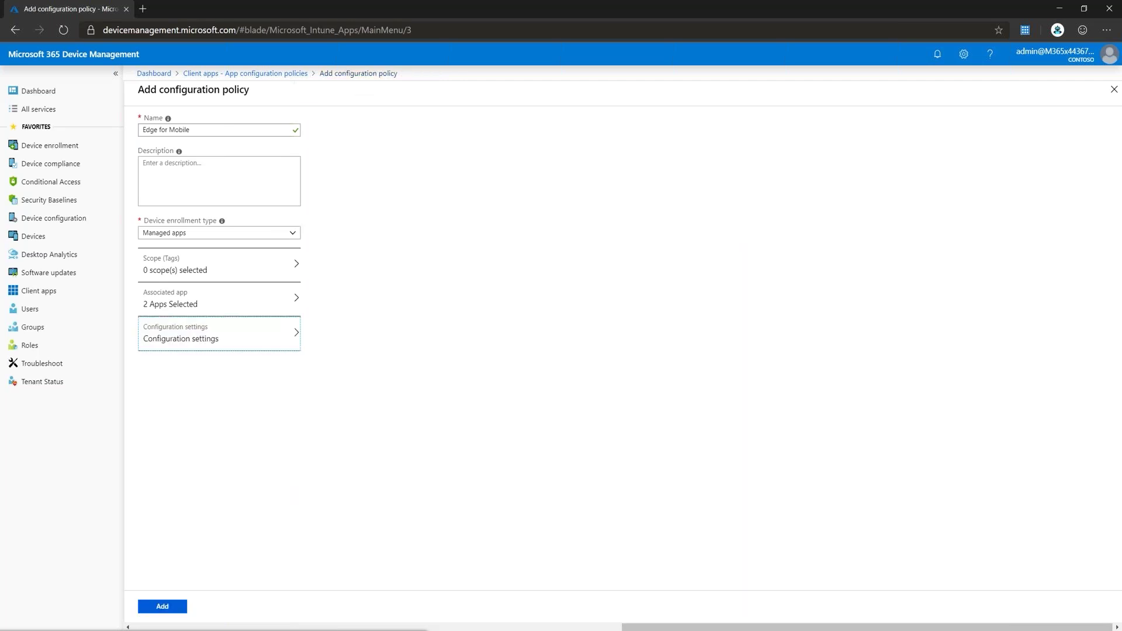
left_click(162, 607)
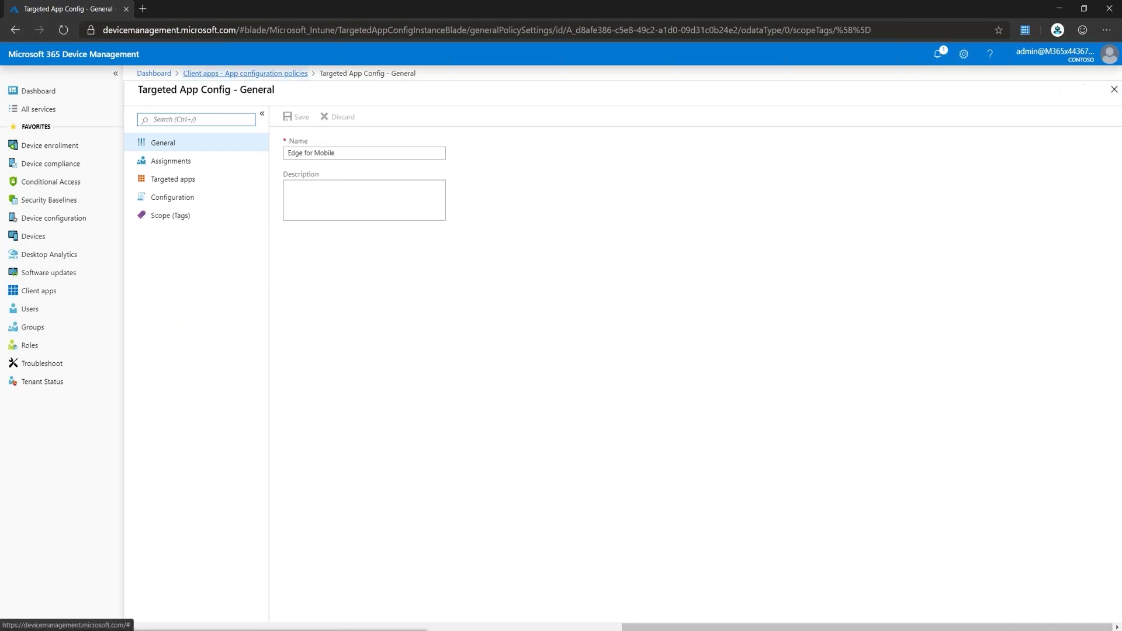
left_click(245, 73)
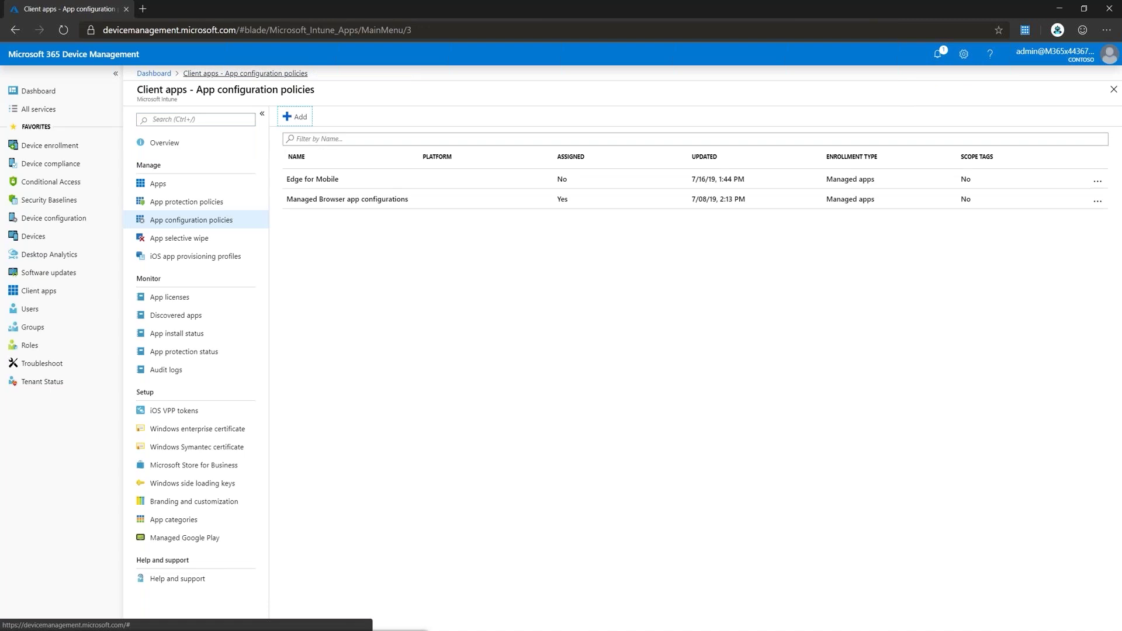
left_click(187, 201)
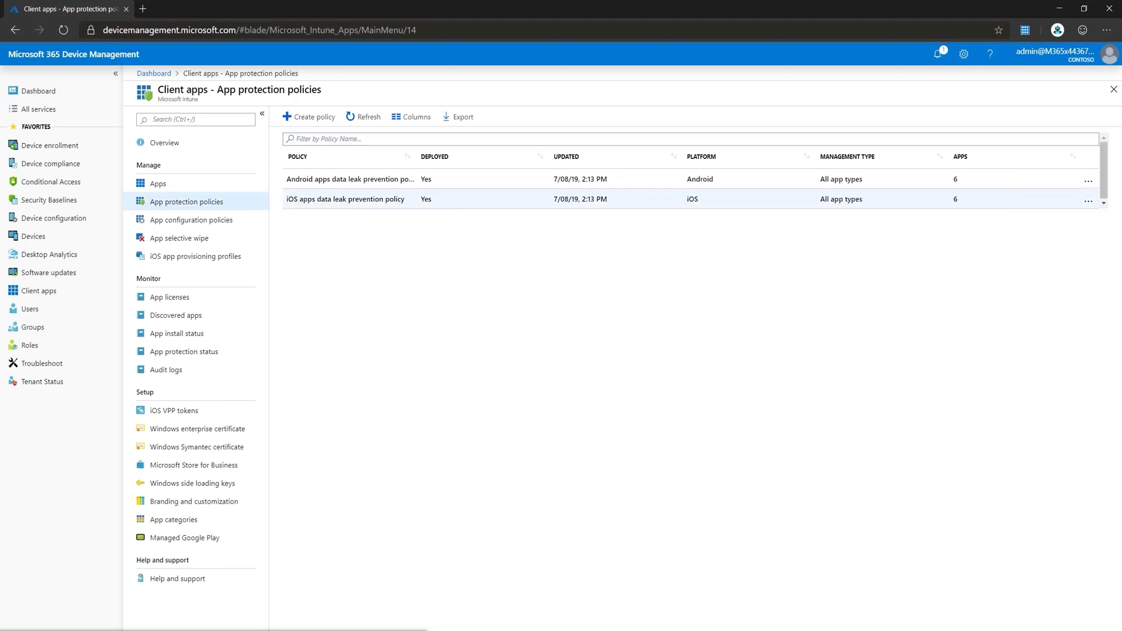
Step: Add Edge to the iOS data leak prevention policy's targeted apps and save
left_click(346, 199)
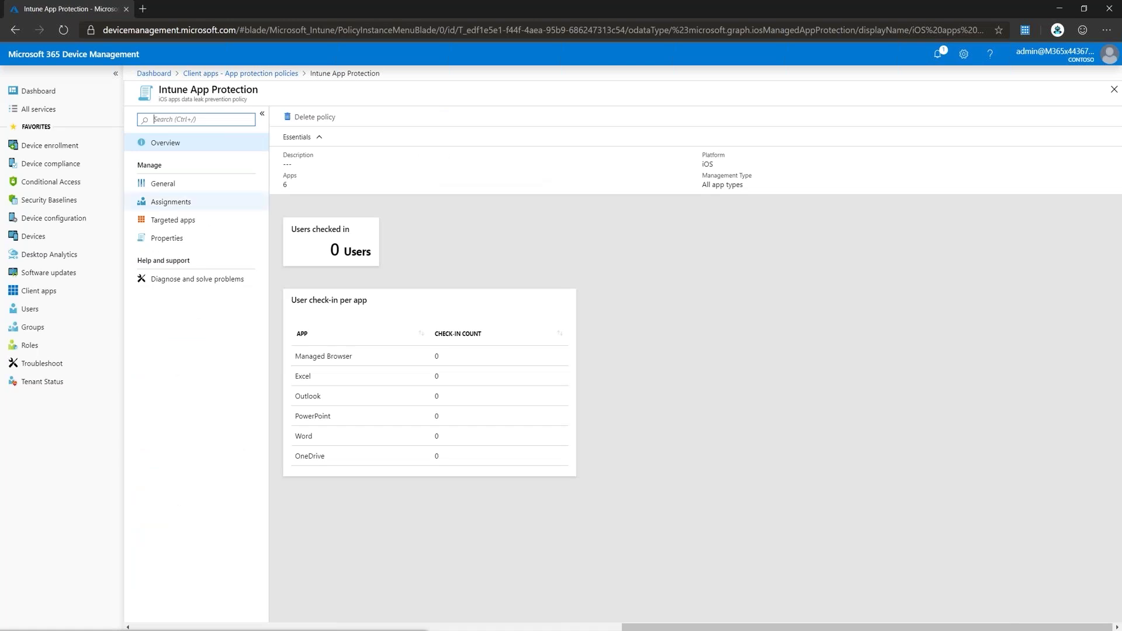
left_click(170, 201)
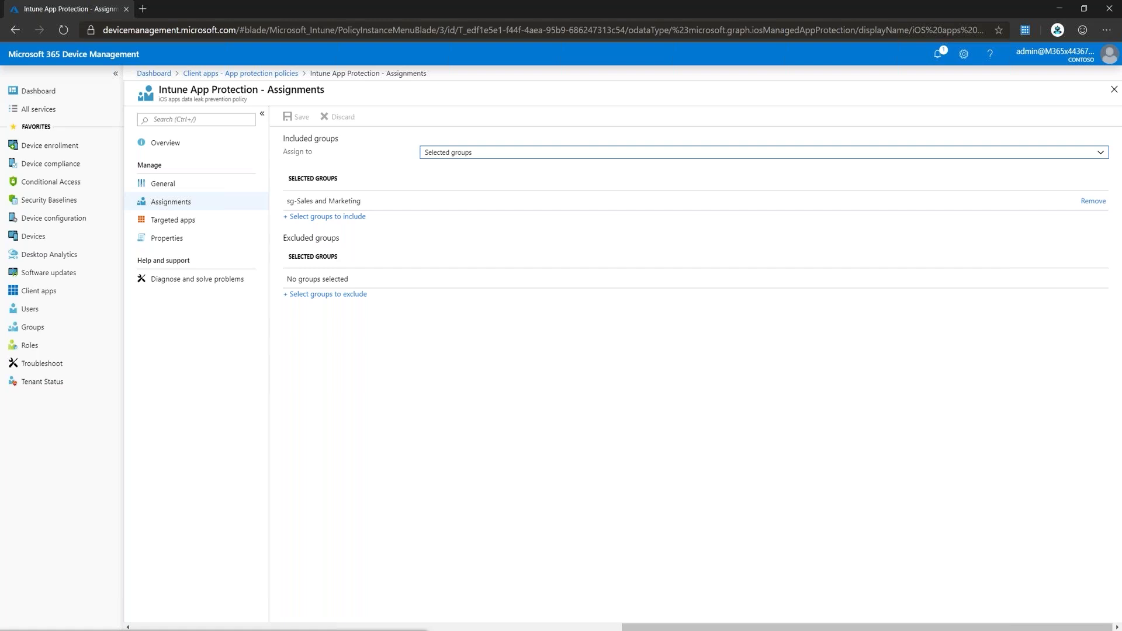
left_click(173, 220)
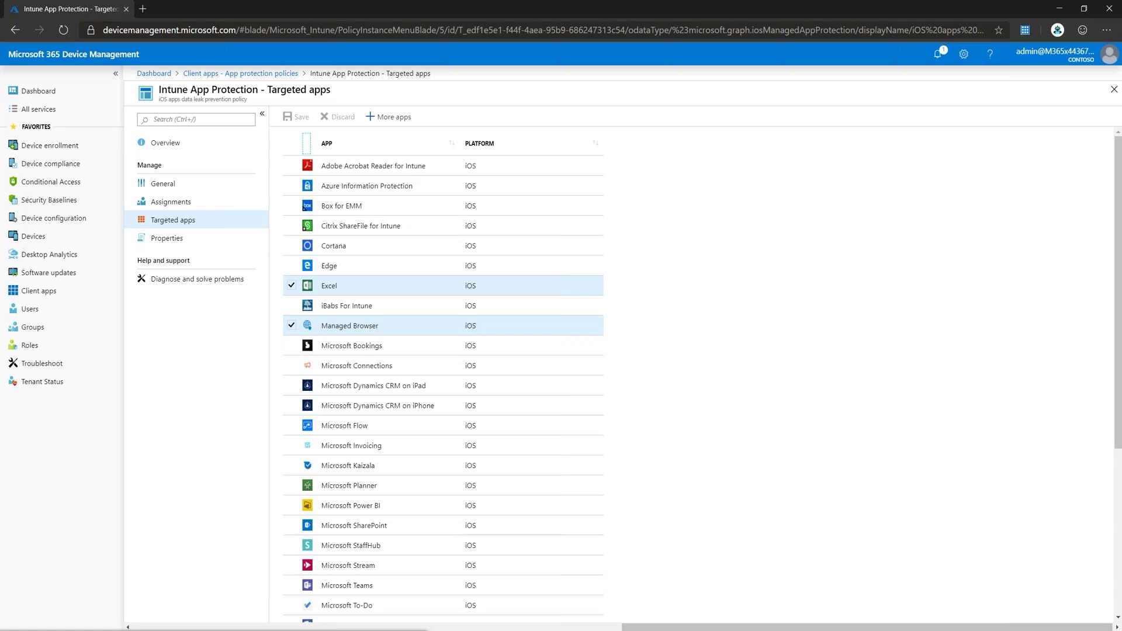
left_click(329, 266)
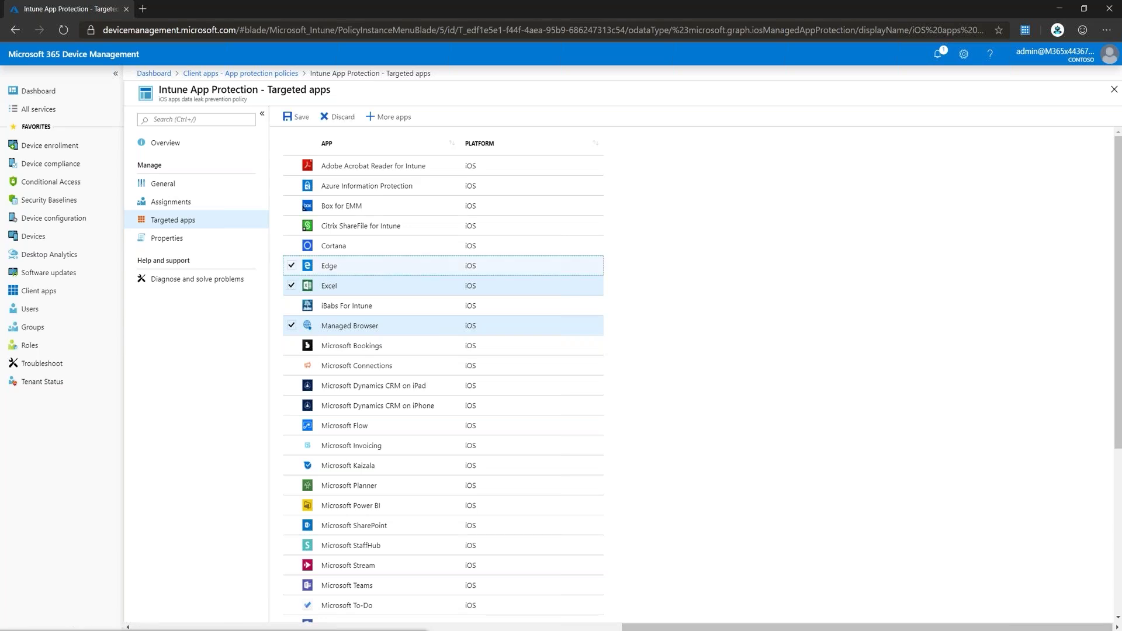
left_click(296, 117)
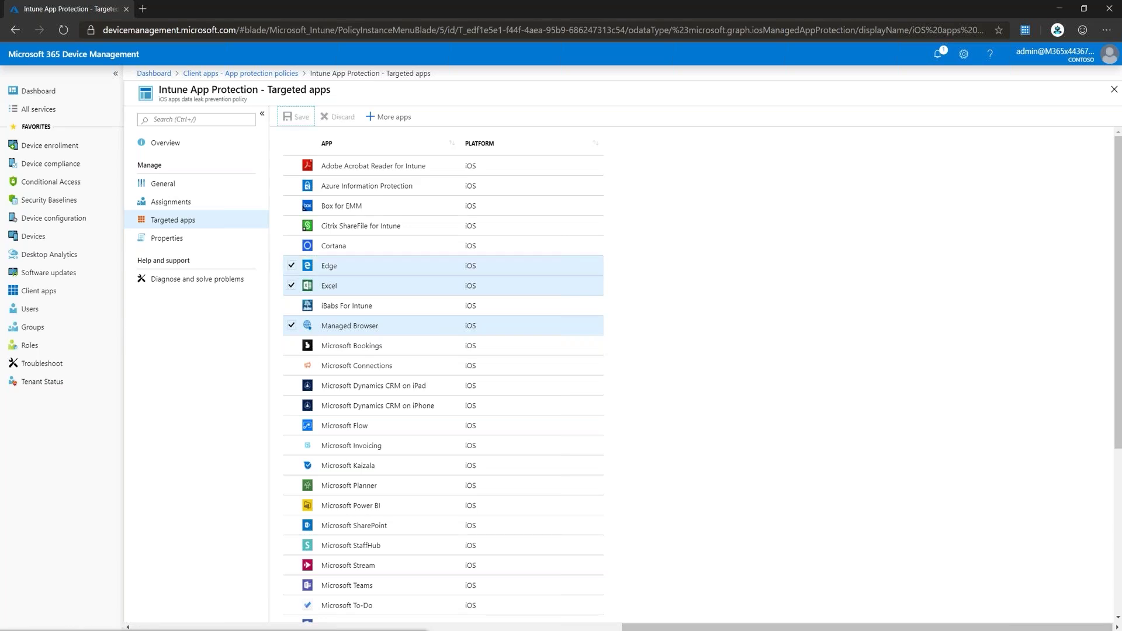
left_click(167, 238)
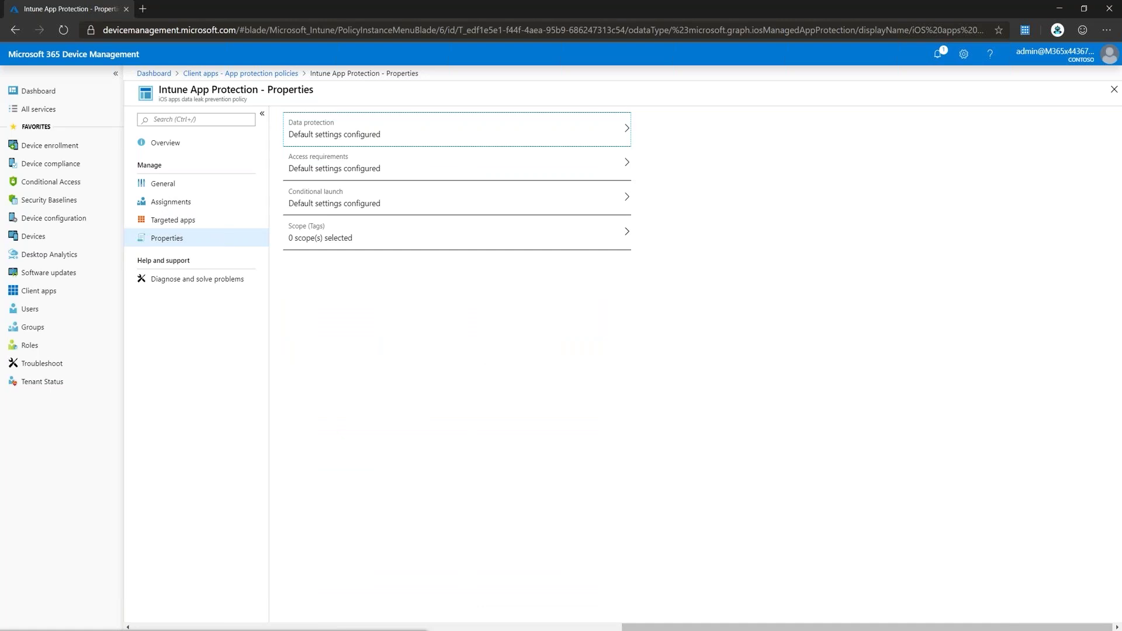
left_click(456, 130)
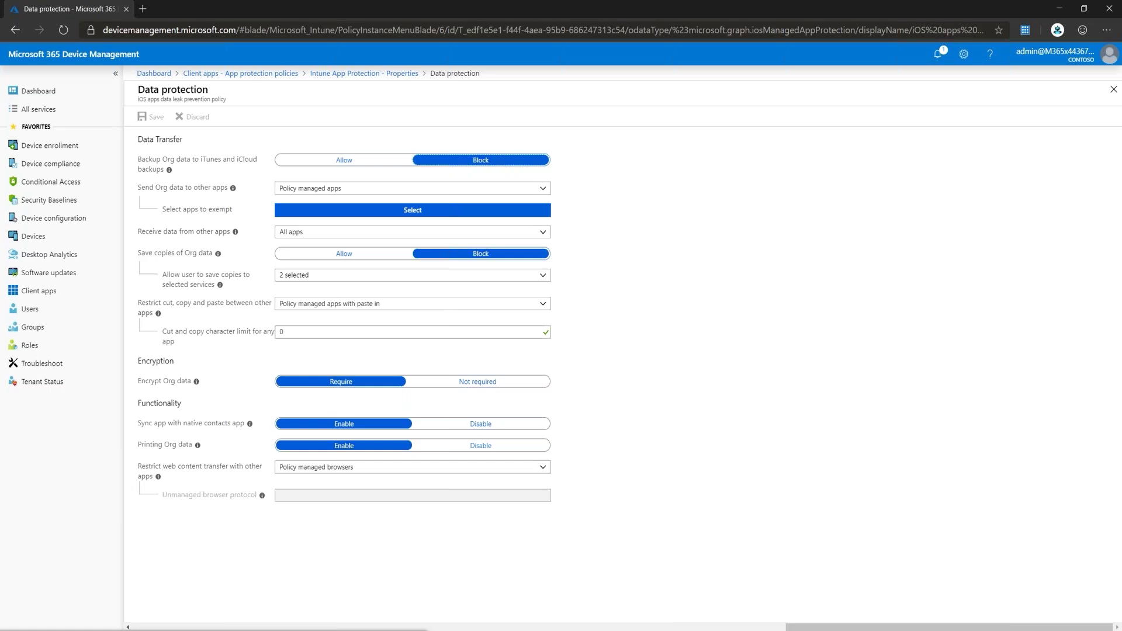
left_click(1113, 89)
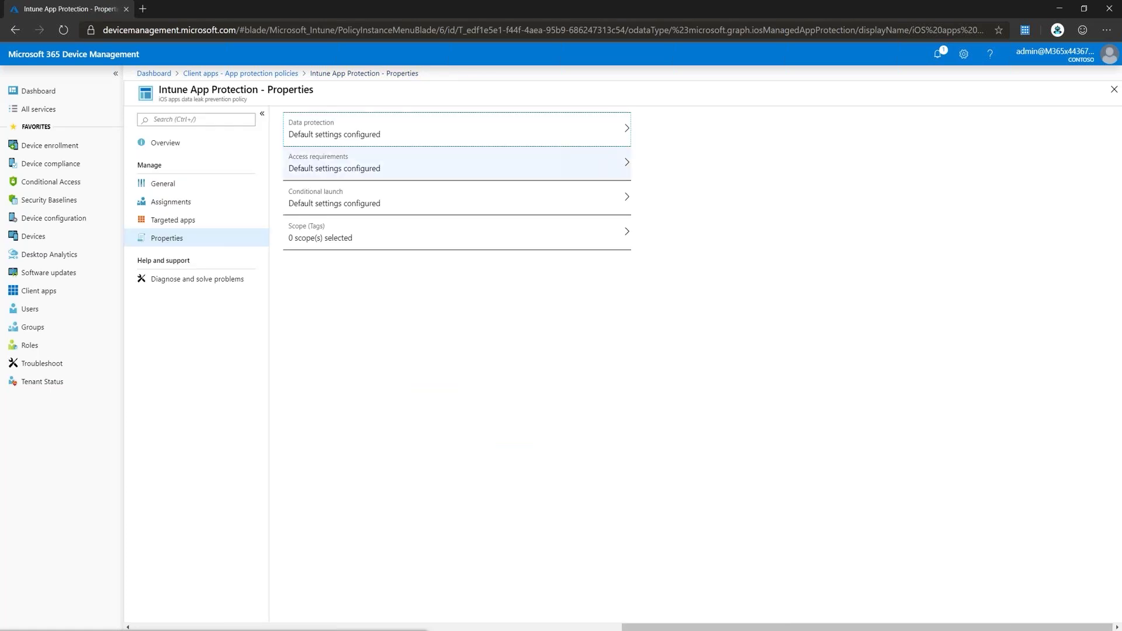
left_click(334, 166)
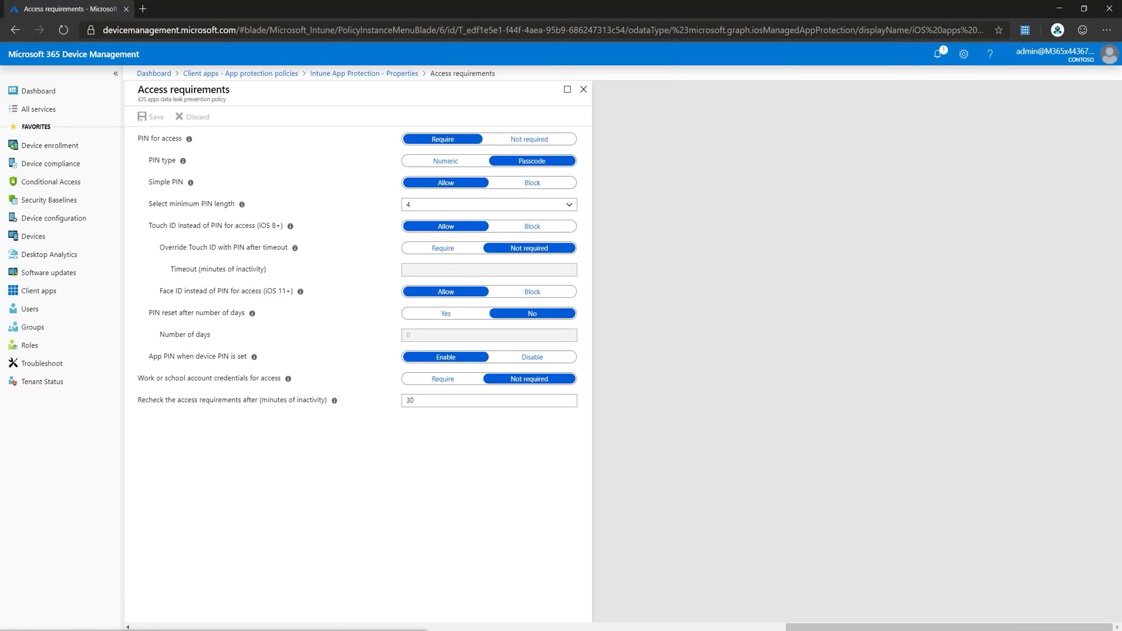
left_click(584, 89)
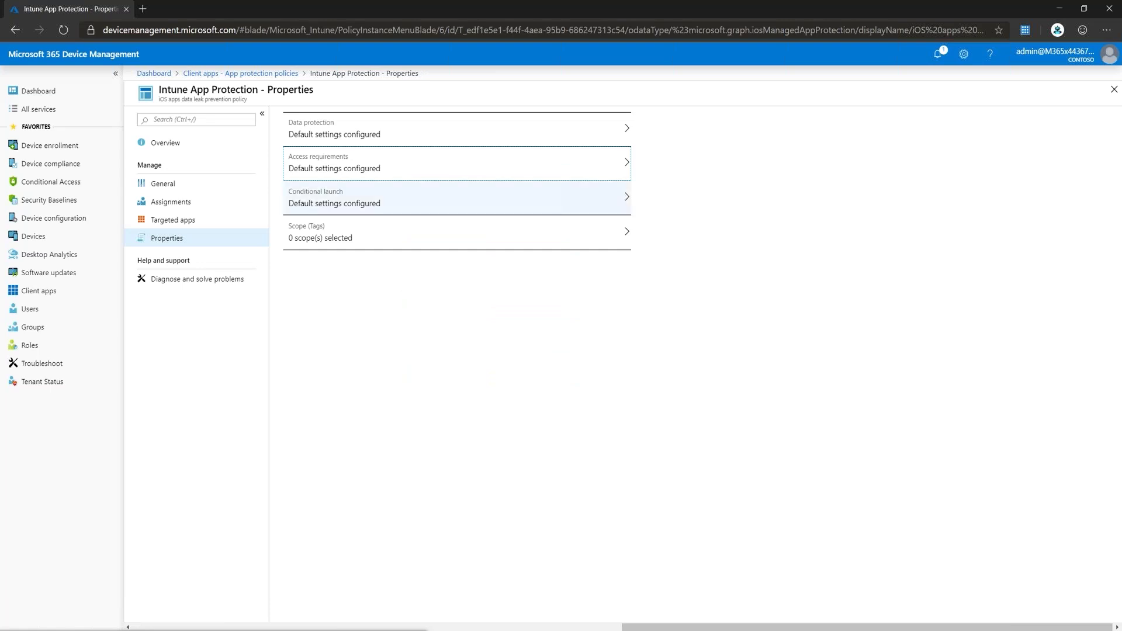
left_click(457, 198)
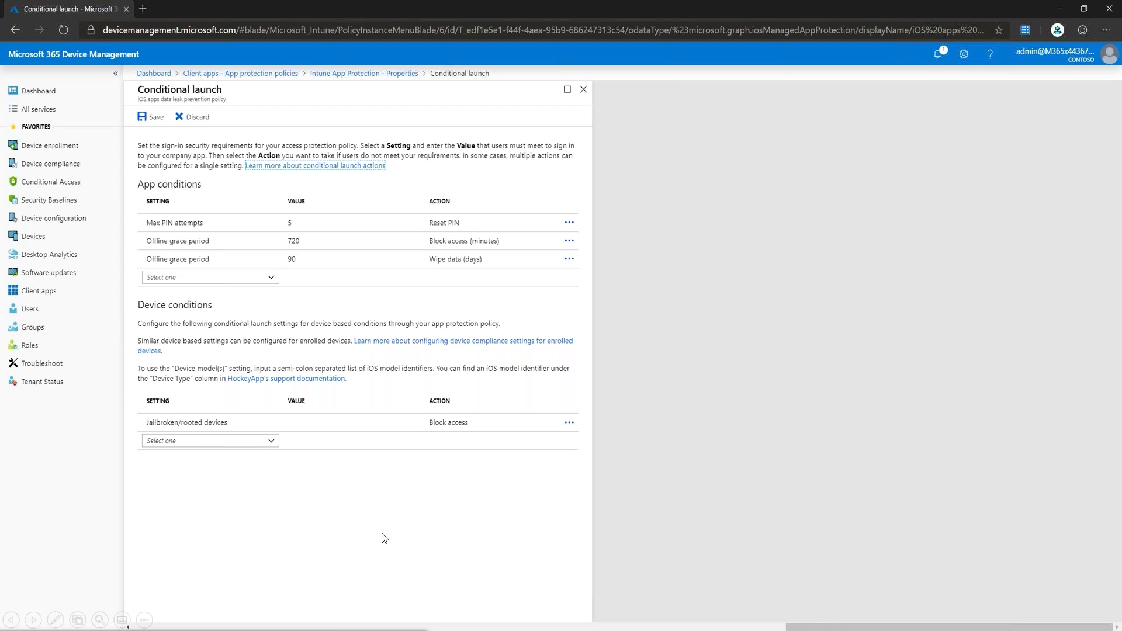
left_click(584, 89)
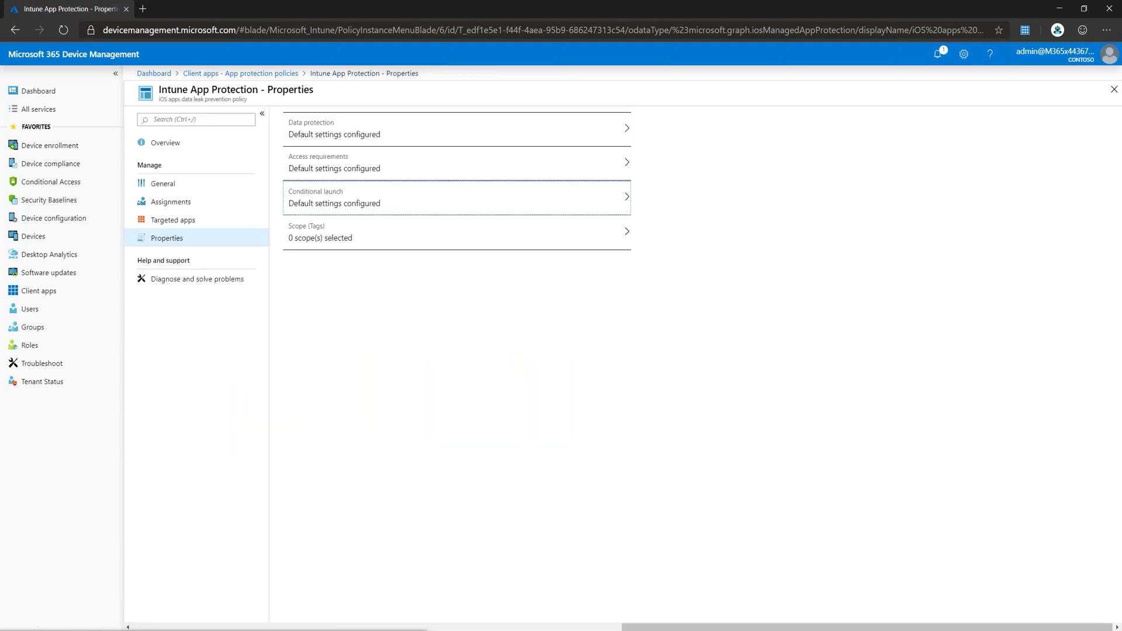
Step: Go back to the app protection policies list, then open the Device compliance overview
left_click(240, 73)
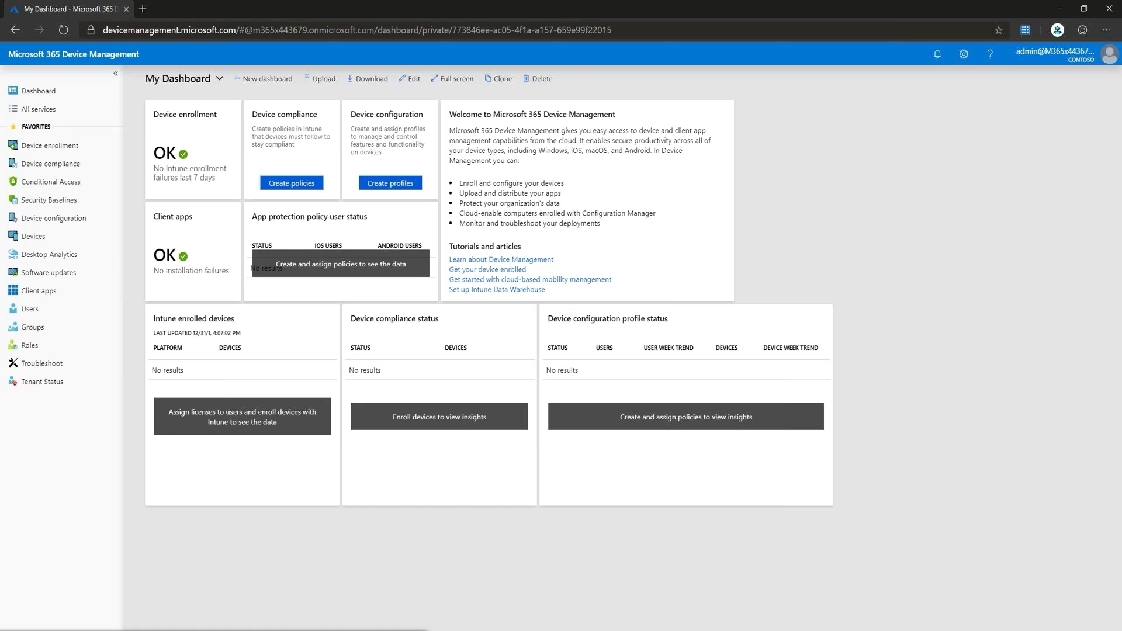
left_click(51, 164)
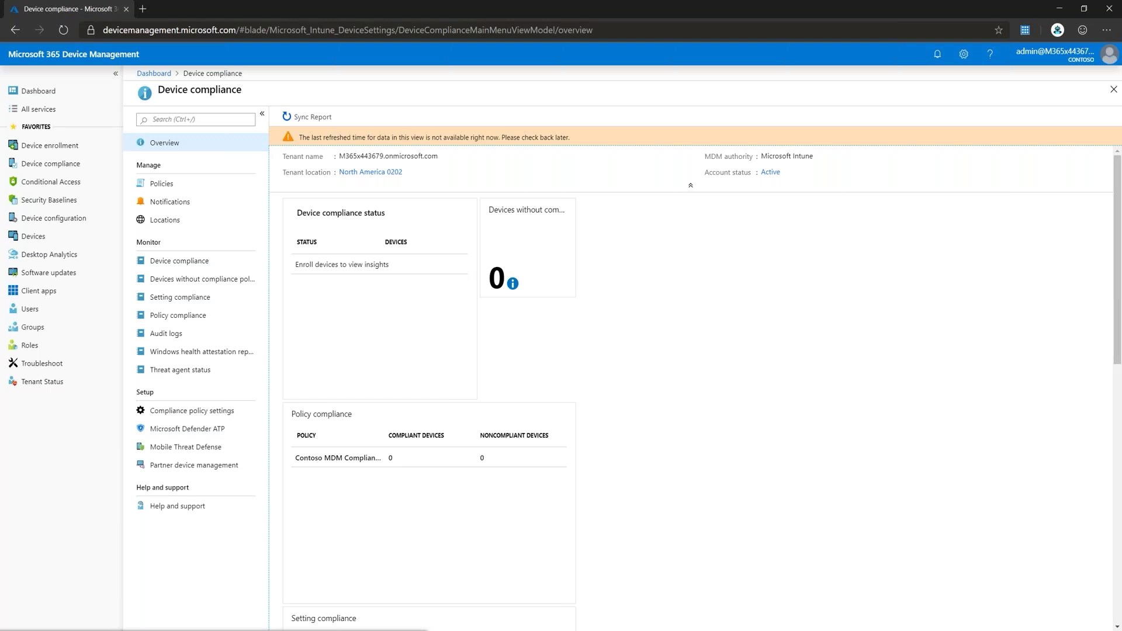
Step: List the device compliance policies, showing the Contoso MDM Compliance Policy for iOS
left_click(162, 183)
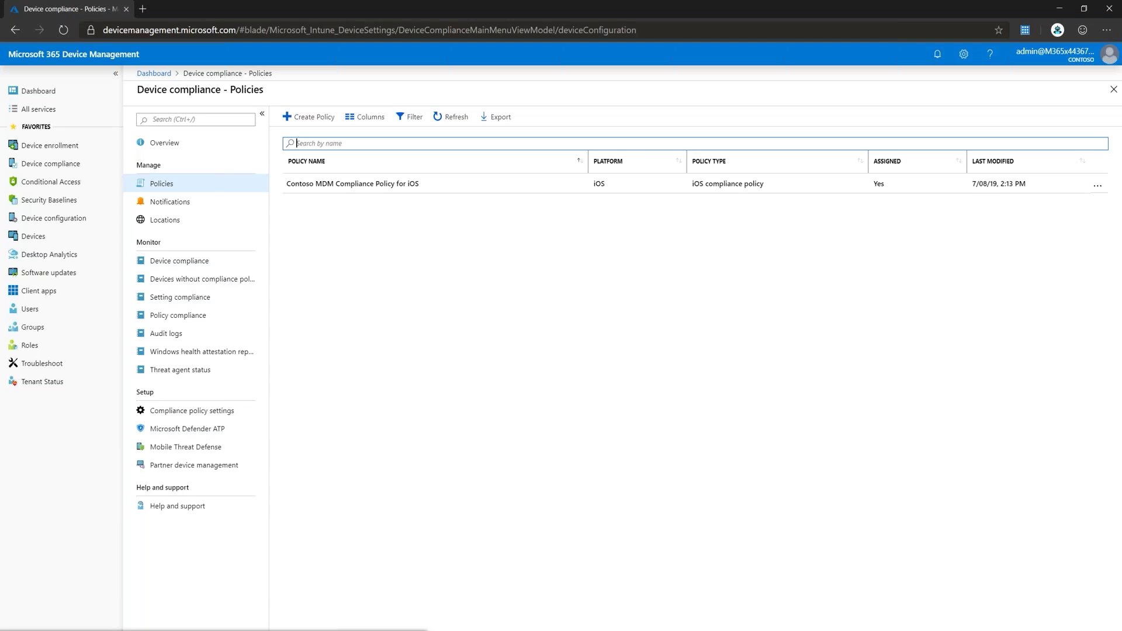
Step: Review the iOS policy's Email, Device Health, Device Properties and System Security settings, then open Conditional Access
left_click(633, 184)
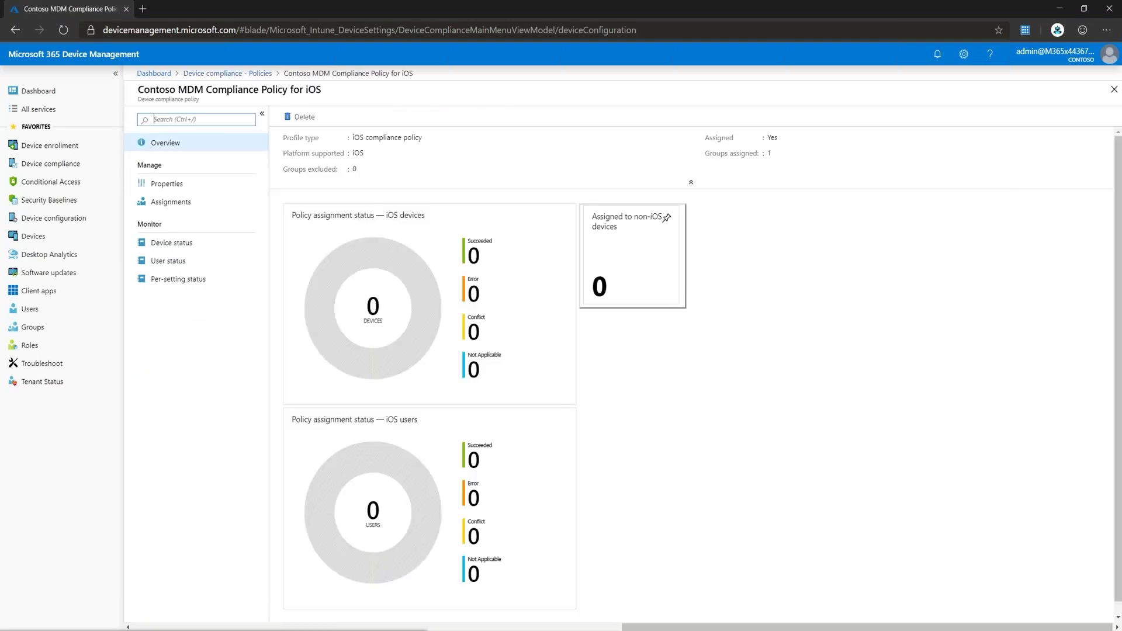
left_click(167, 183)
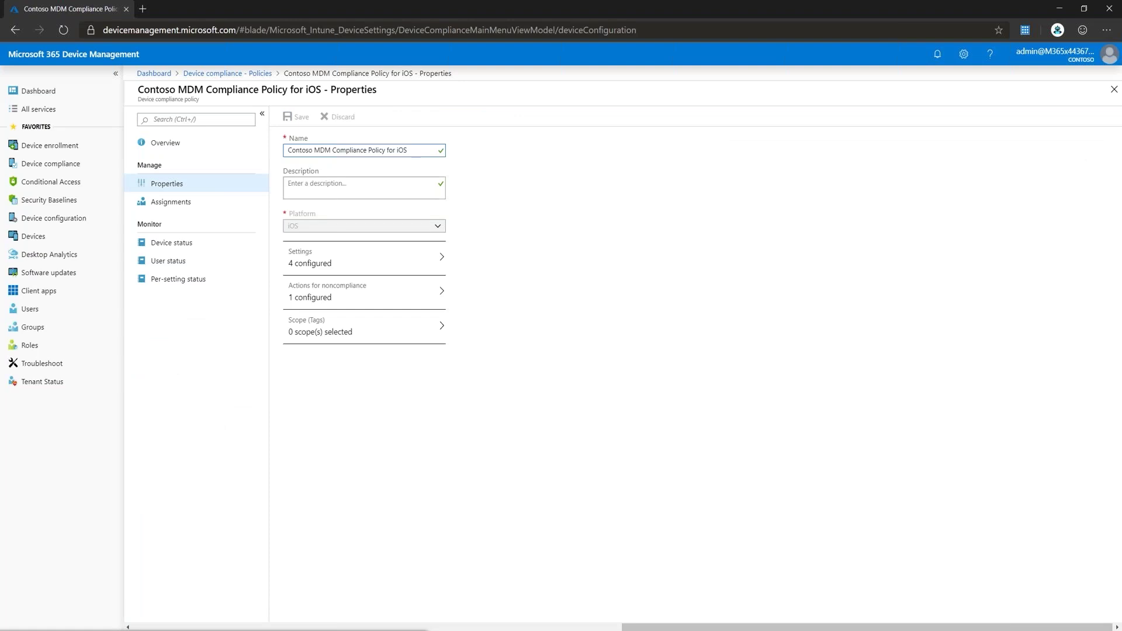
left_click(365, 258)
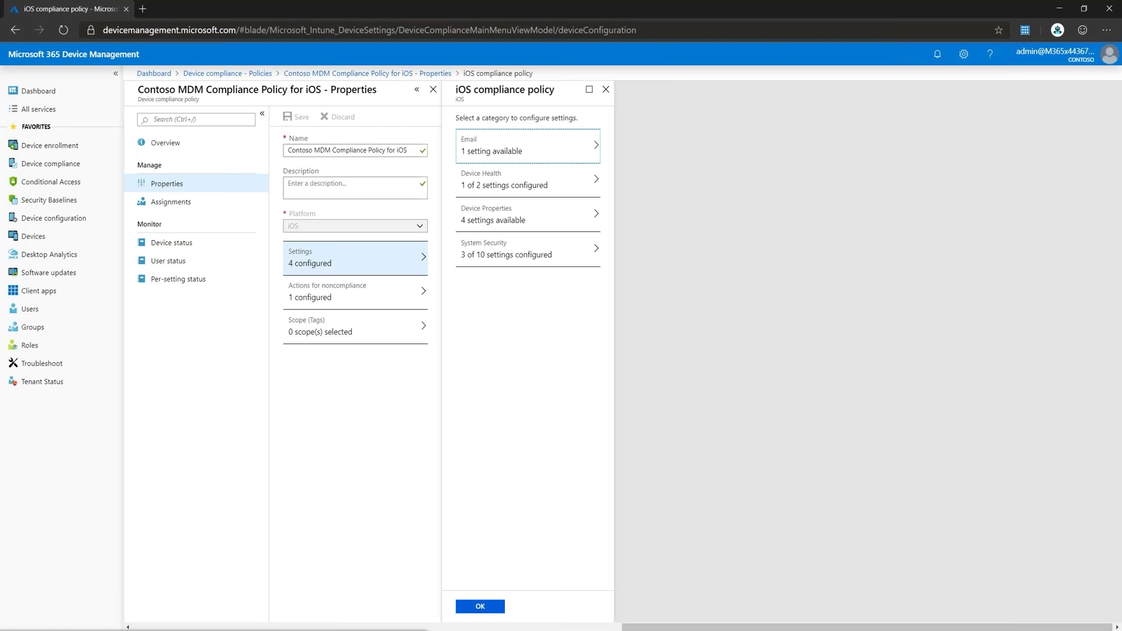
left_click(528, 146)
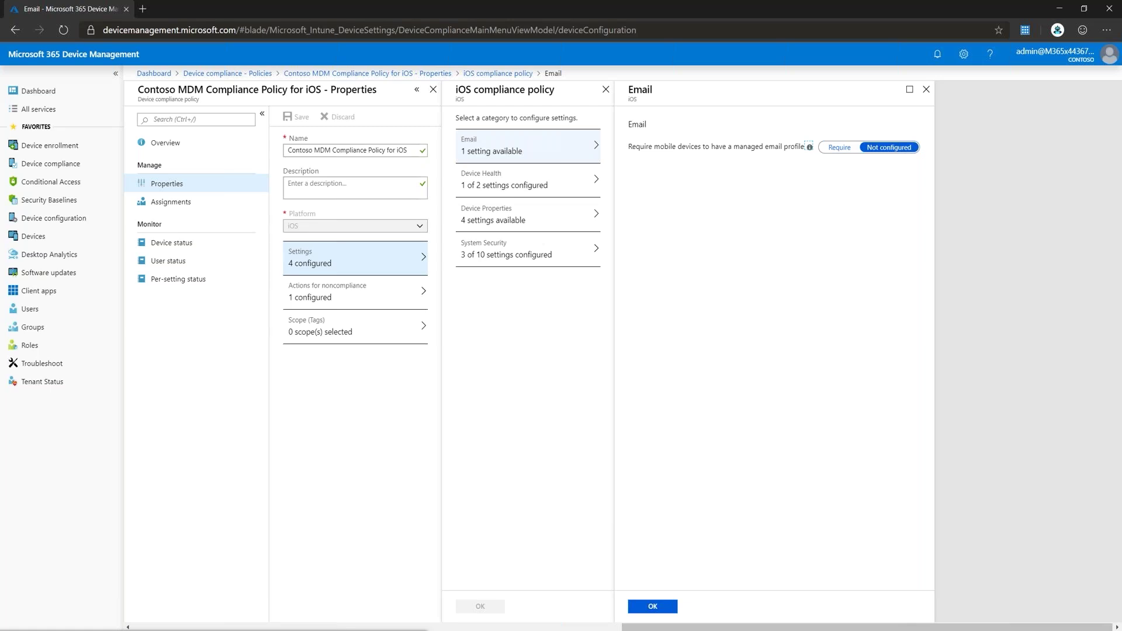
left_click(527, 180)
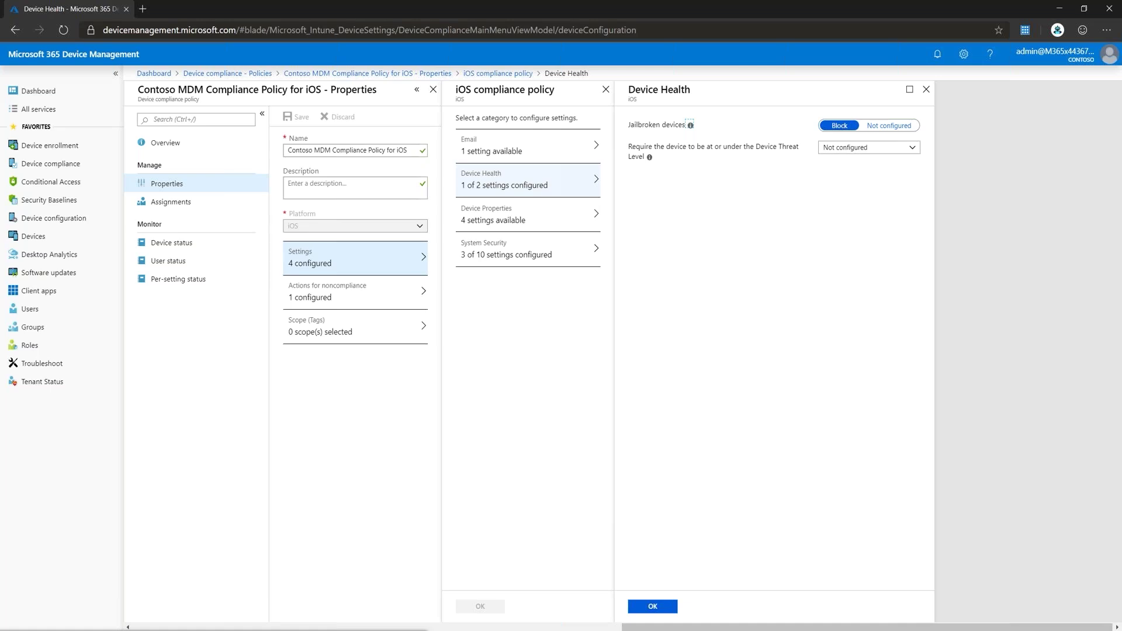
left_click(528, 215)
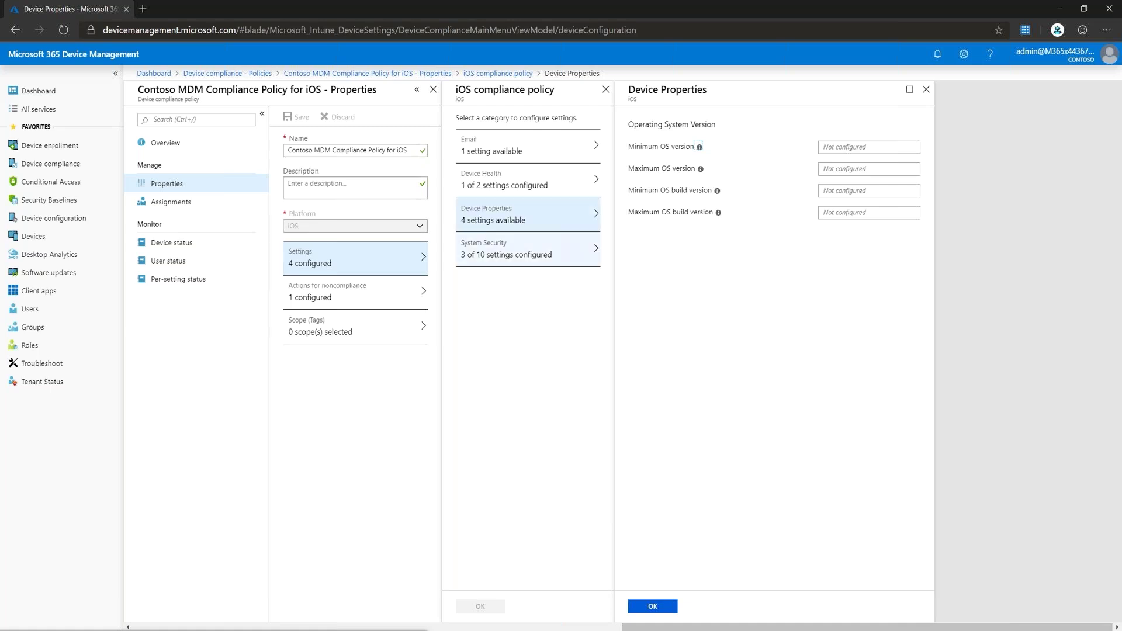
left_click(528, 249)
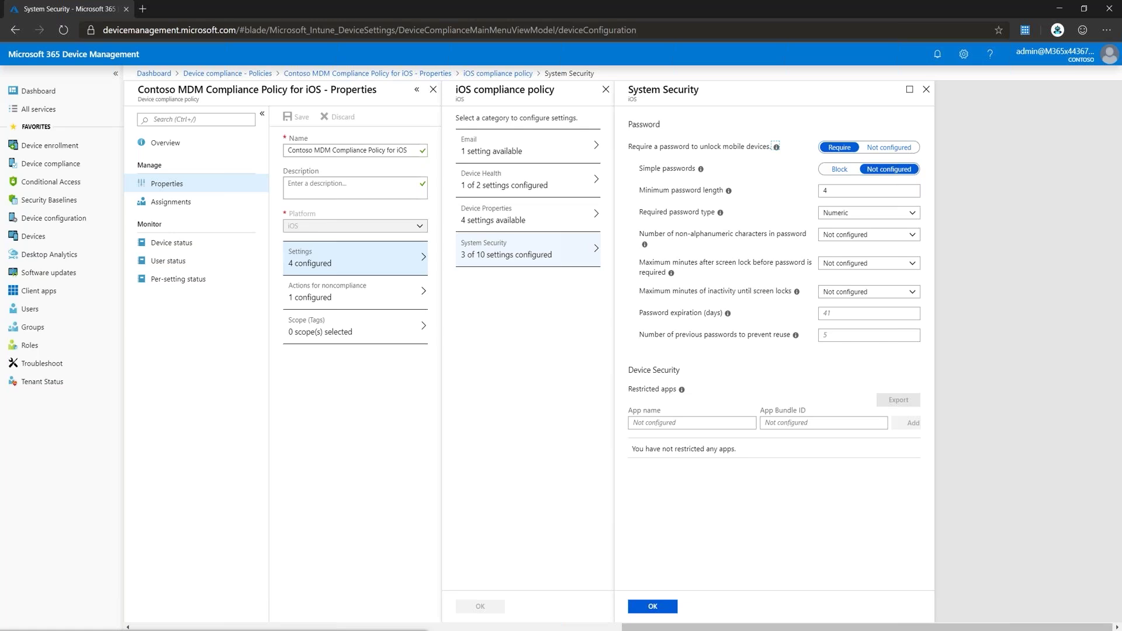
left_click(51, 182)
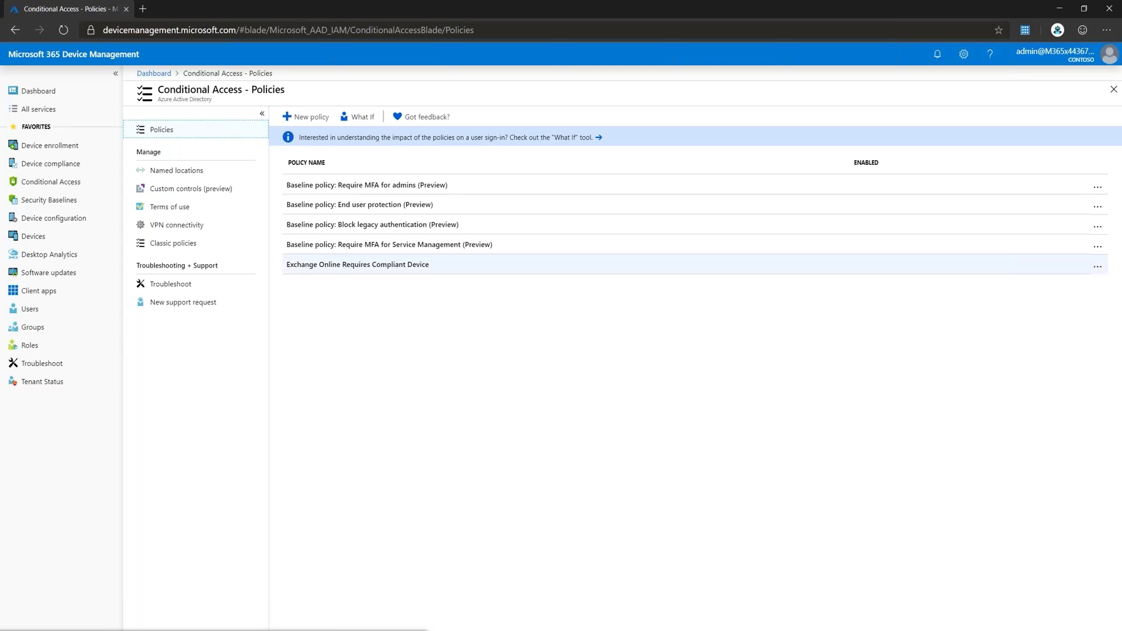
Step: Check the Exchange Online Requires Compliant Device policy's grant and user assignments, then switch it On
left_click(358, 265)
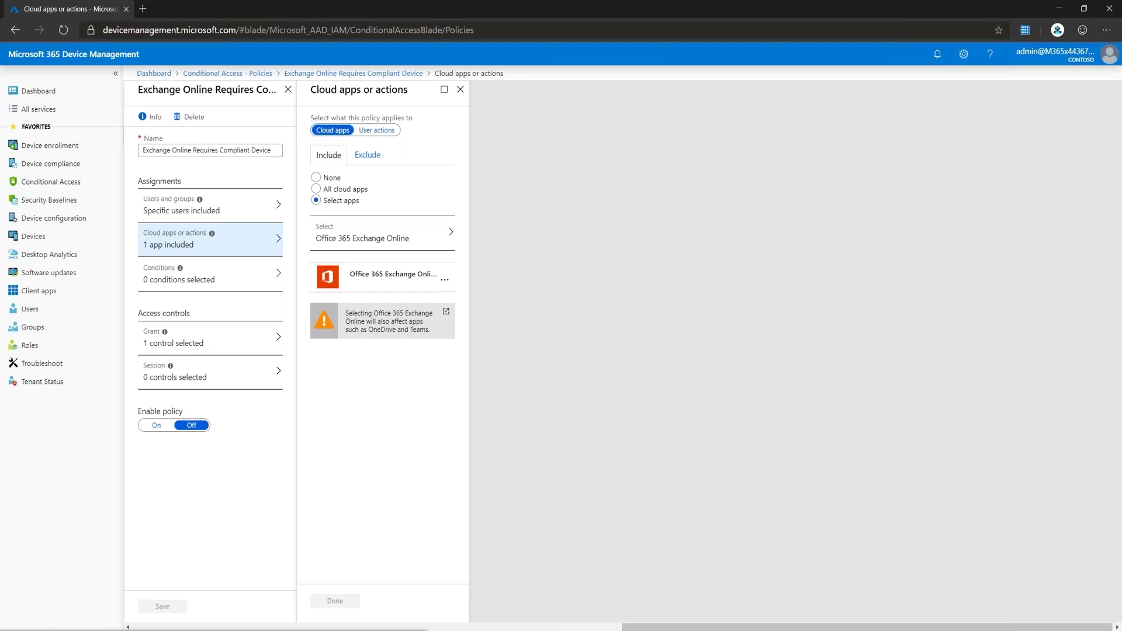
left_click(211, 338)
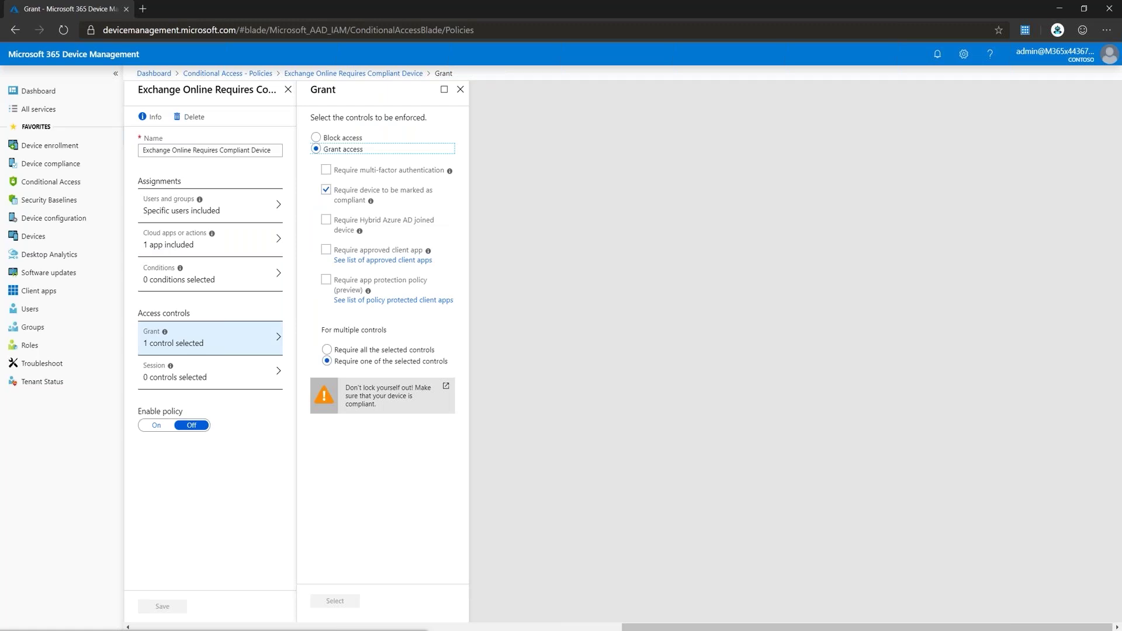
left_click(211, 205)
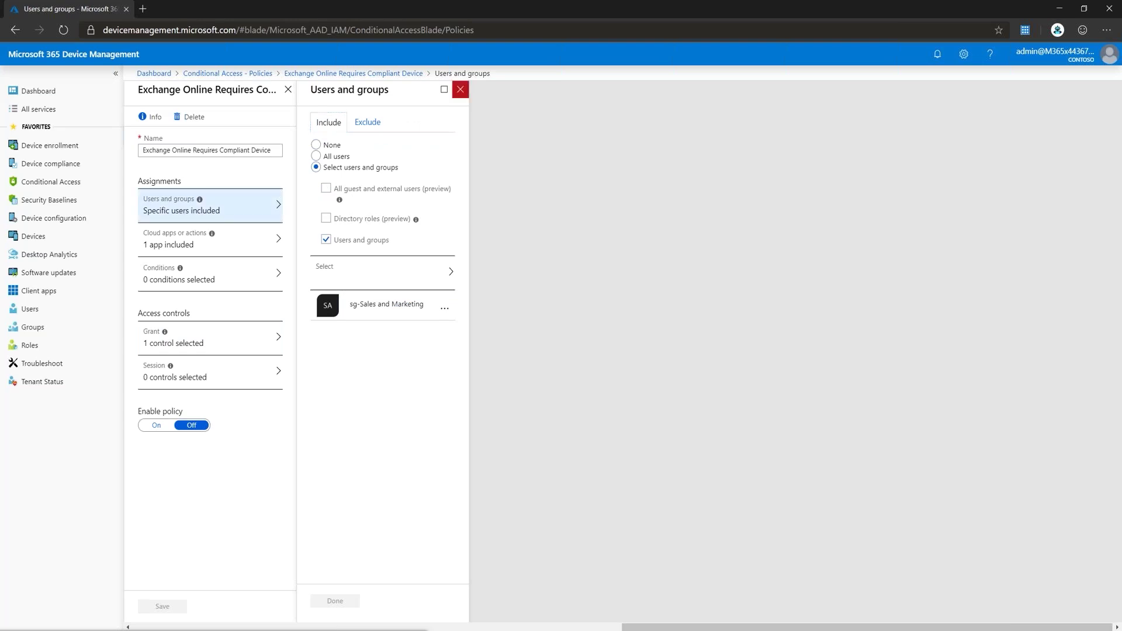
left_click(461, 89)
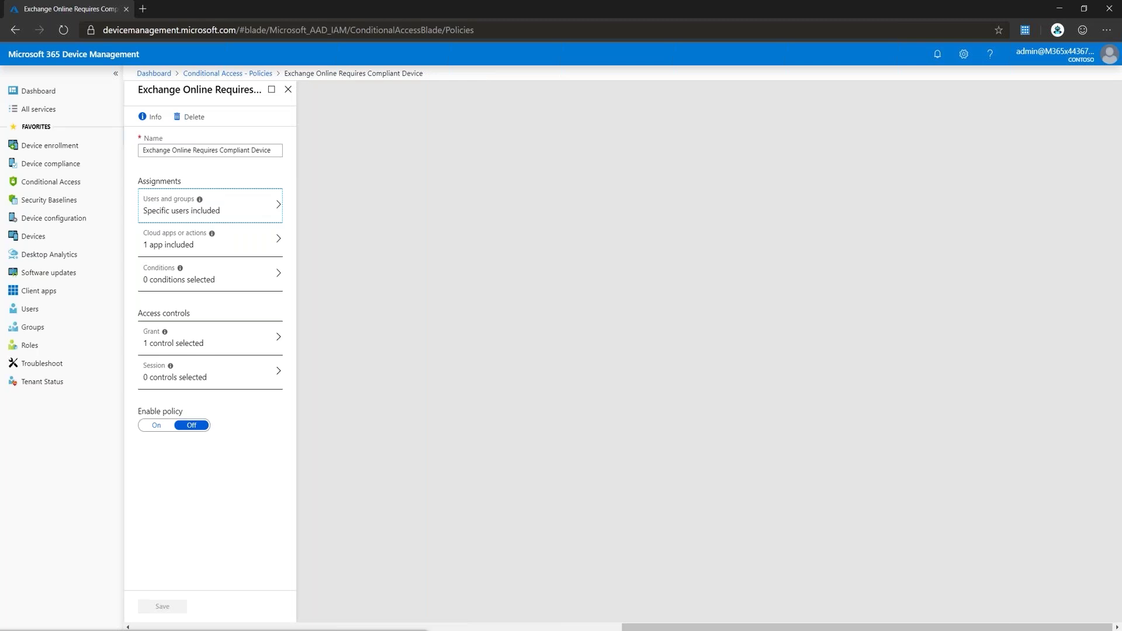
left_click(156, 426)
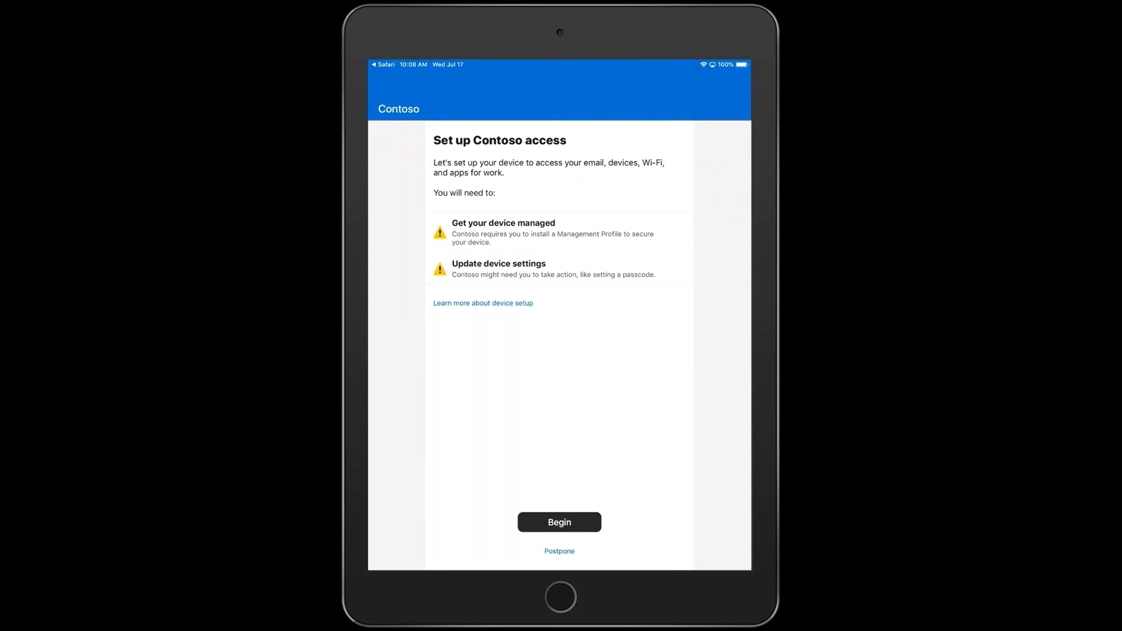
Step: Start Contoso access setup on the iPad, download the configuration profile, and return to Company Portal
left_click(559, 523)
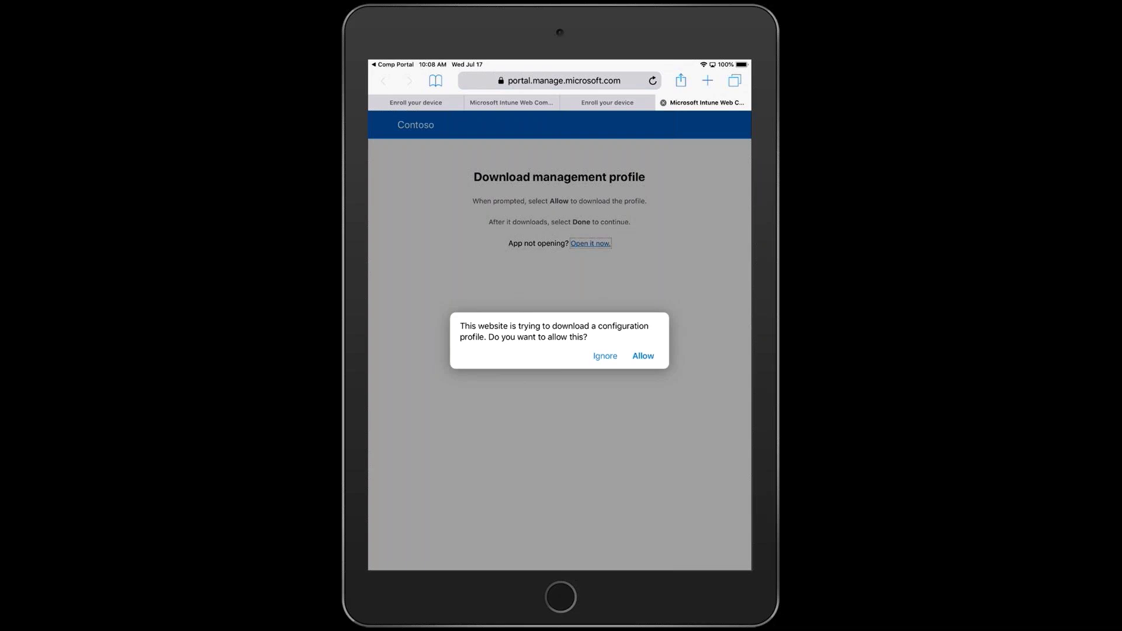
left_click(643, 356)
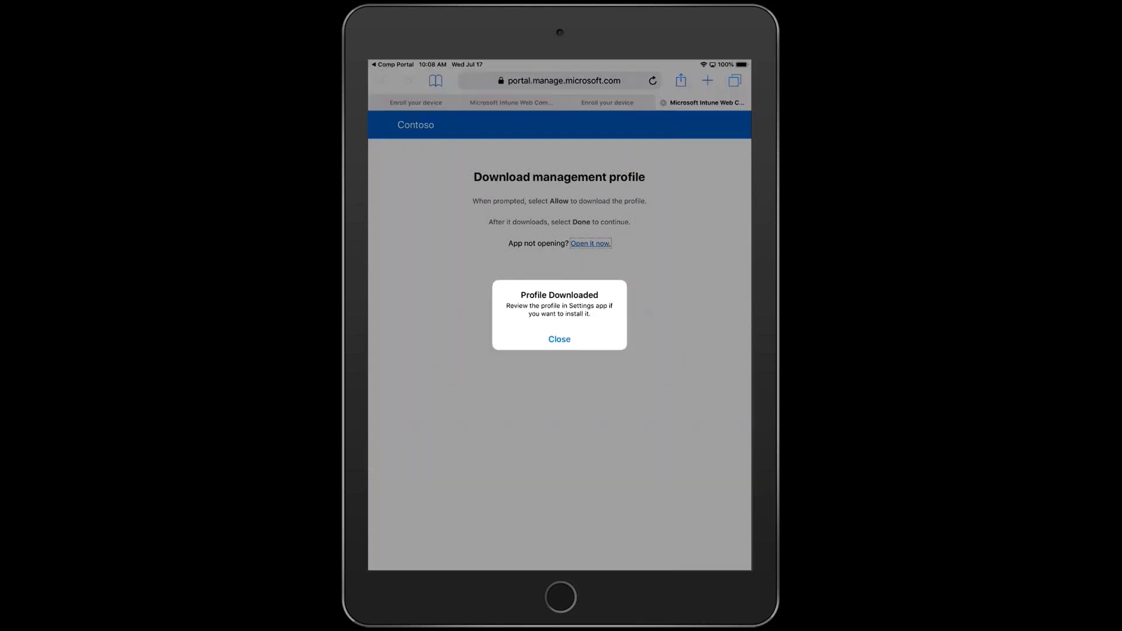
left_click(559, 339)
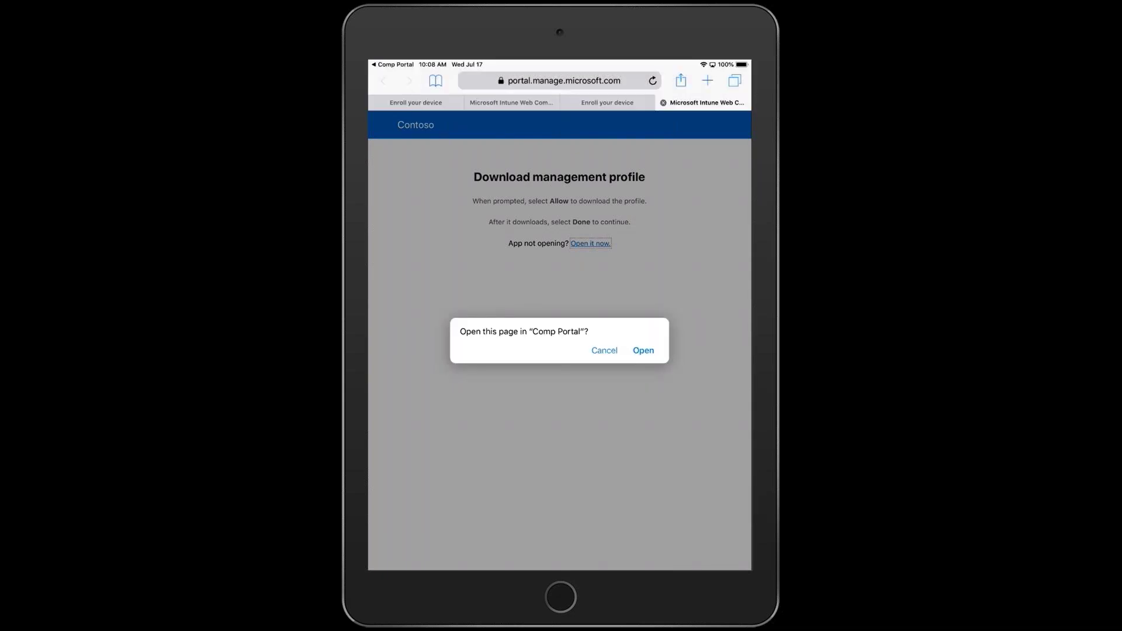
left_click(643, 350)
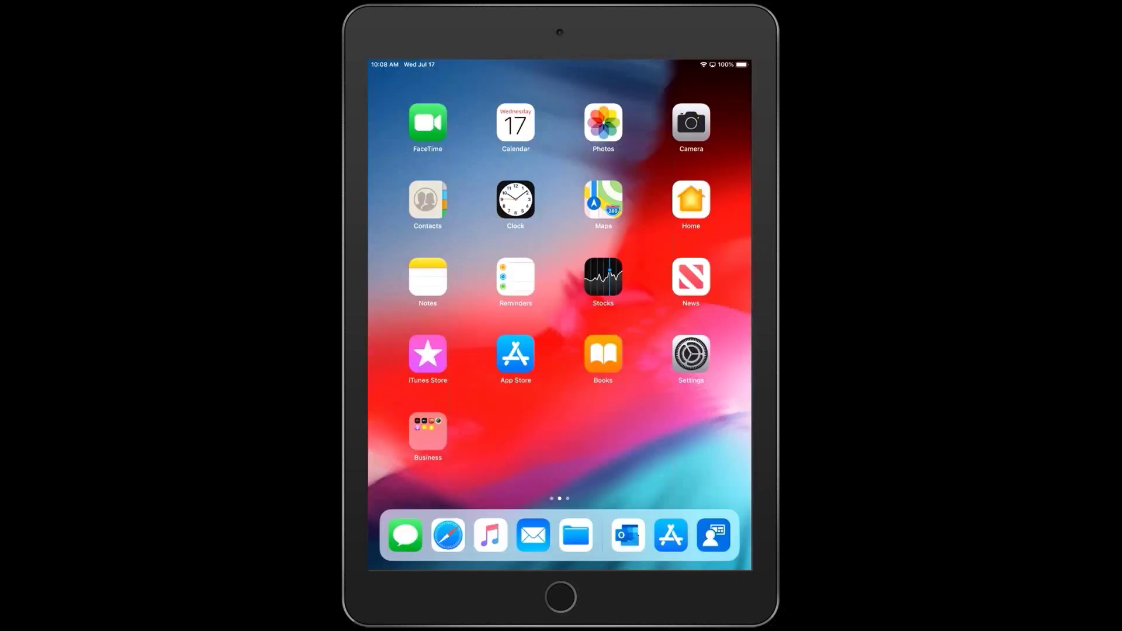
Step: Install the downloaded Management Profile in iPad Settings, confirming with the device passcode
left_click(690, 354)
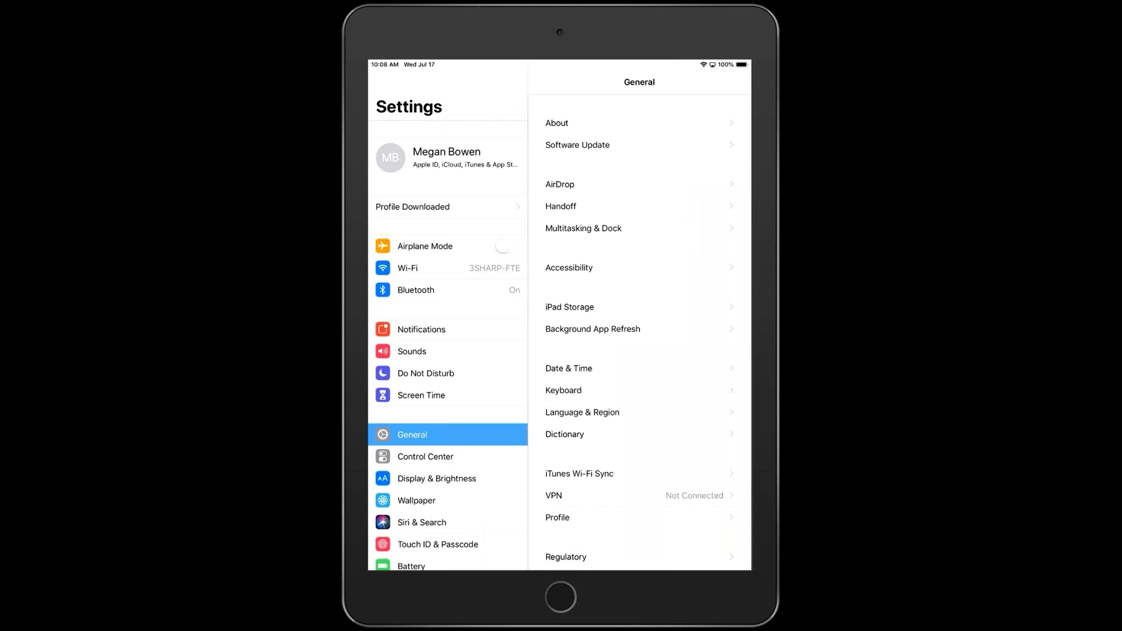
left_click(639, 517)
left_click(612, 138)
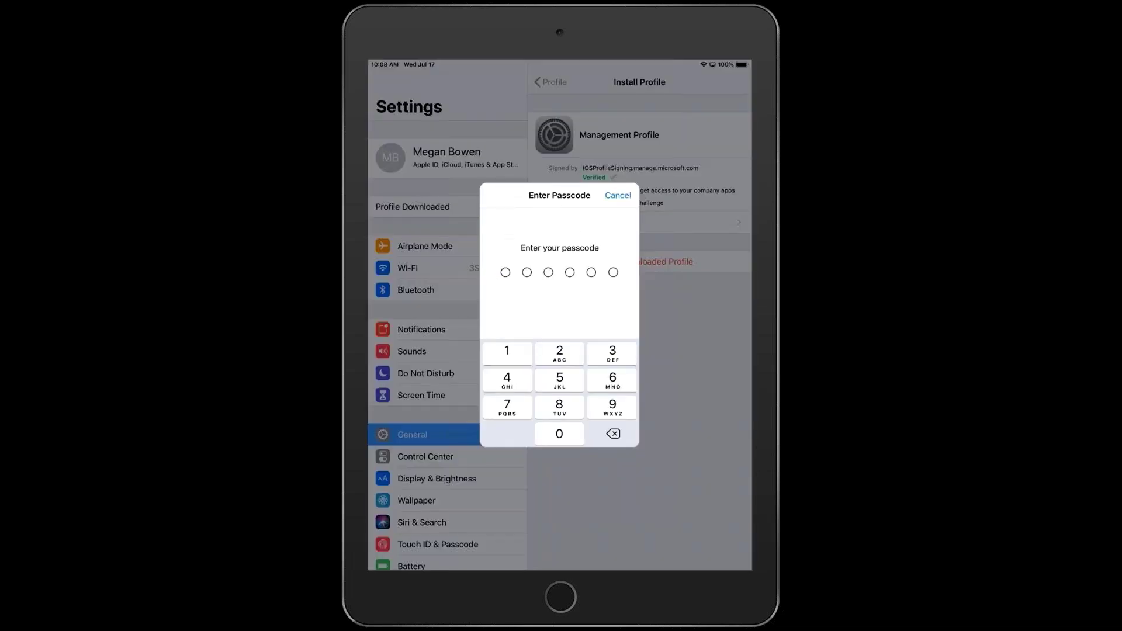
type("••••••")
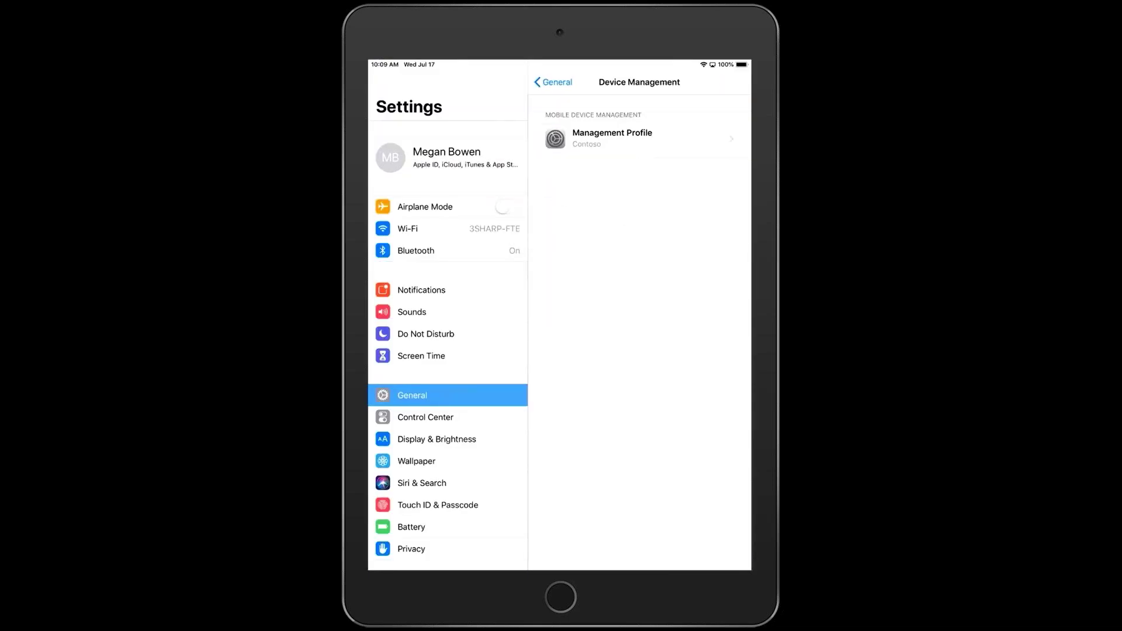
Step: Finish the device setup in Company Portal and set the organization PIN in Outlook
key("Home")
key("Home")
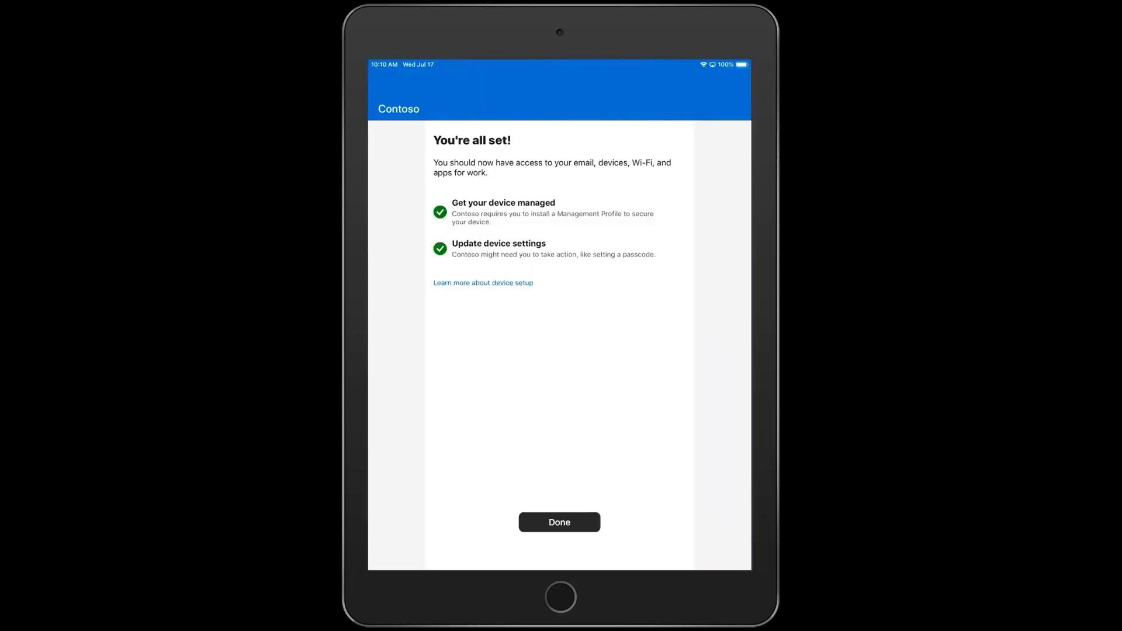
left_click(559, 522)
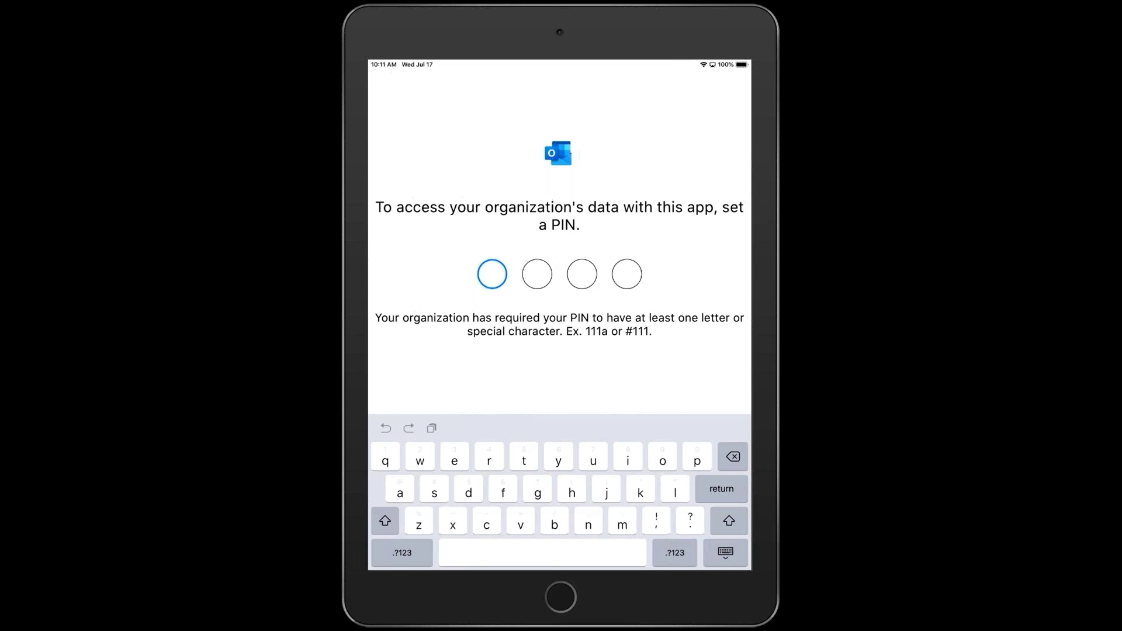
type("#111#111")
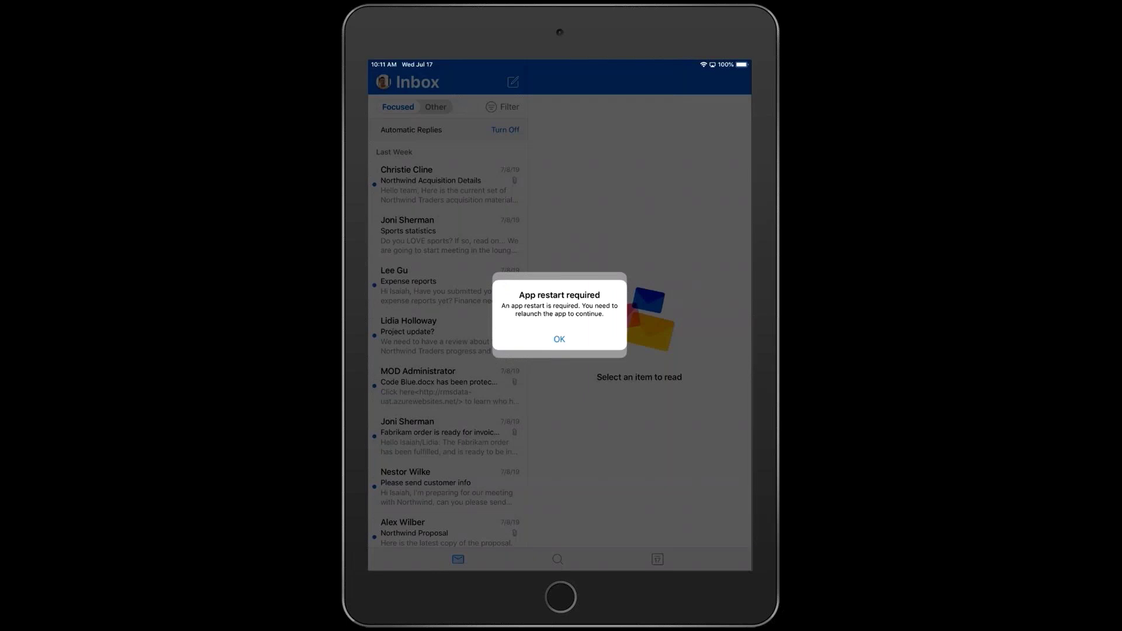
Step: Acknowledge the App restart required notice so Outlook closes
left_click(560, 339)
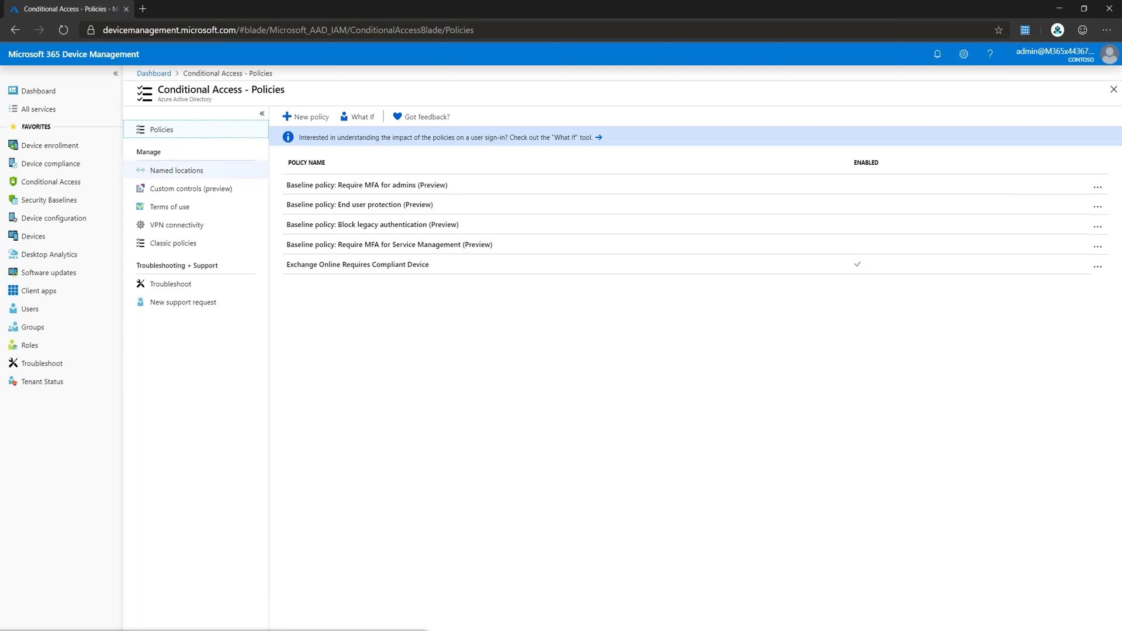
Step: Save the MFA trusted IPs settings from Named locations and close the MFA settings page
left_click(177, 171)
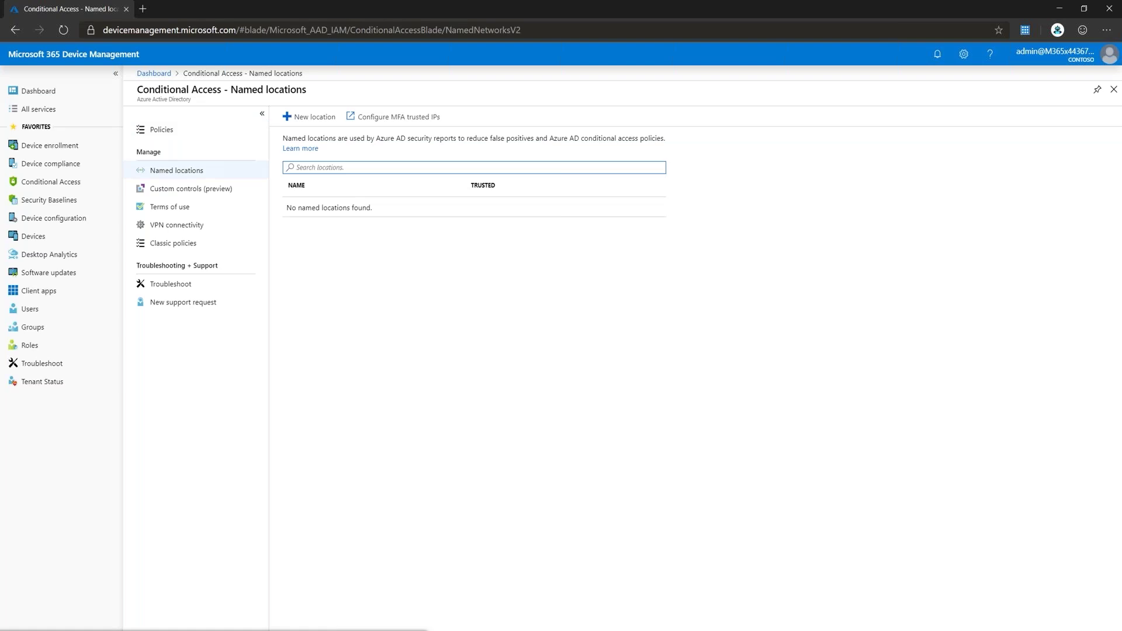
left_click(397, 117)
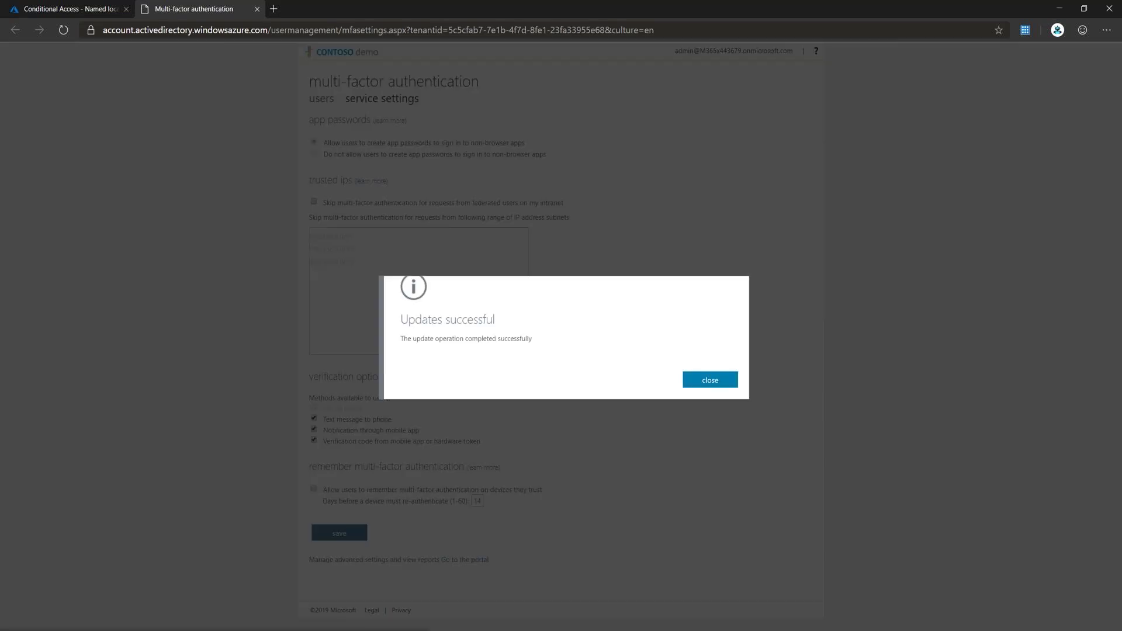
key("Return")
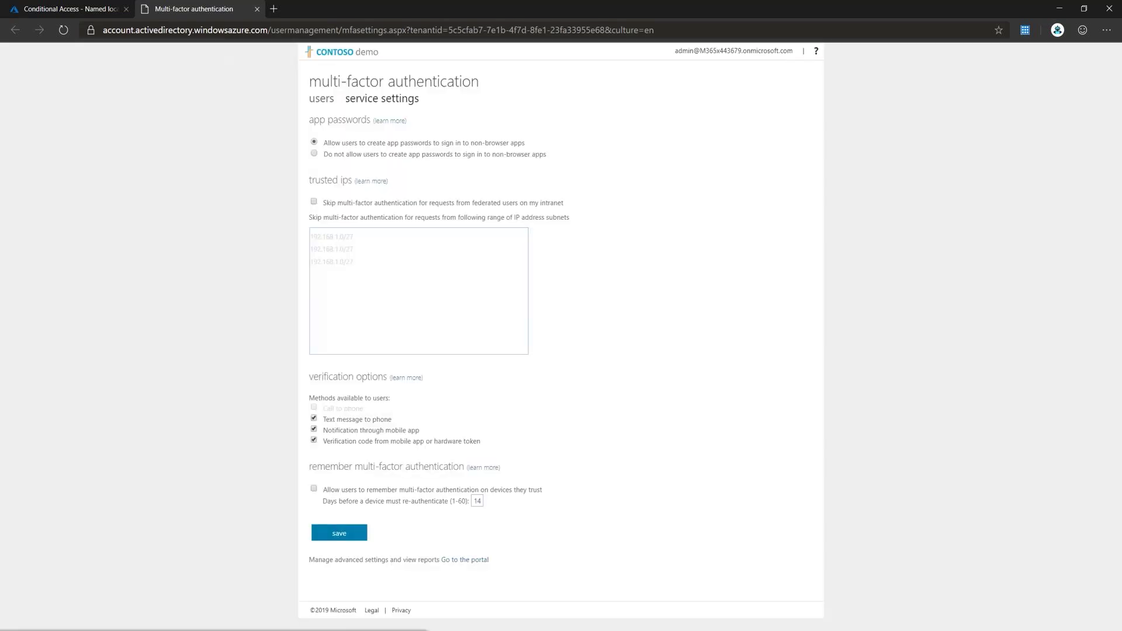
left_click(257, 9)
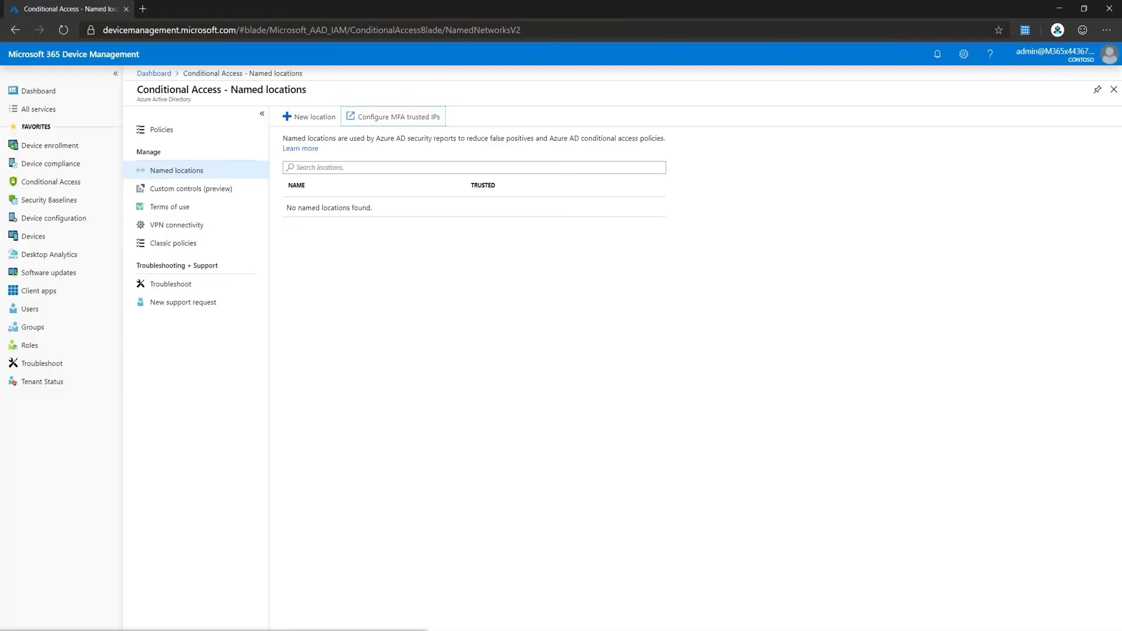
Step: Create a new Conditional Access policy named 'Expensify location policy'
left_click(161, 130)
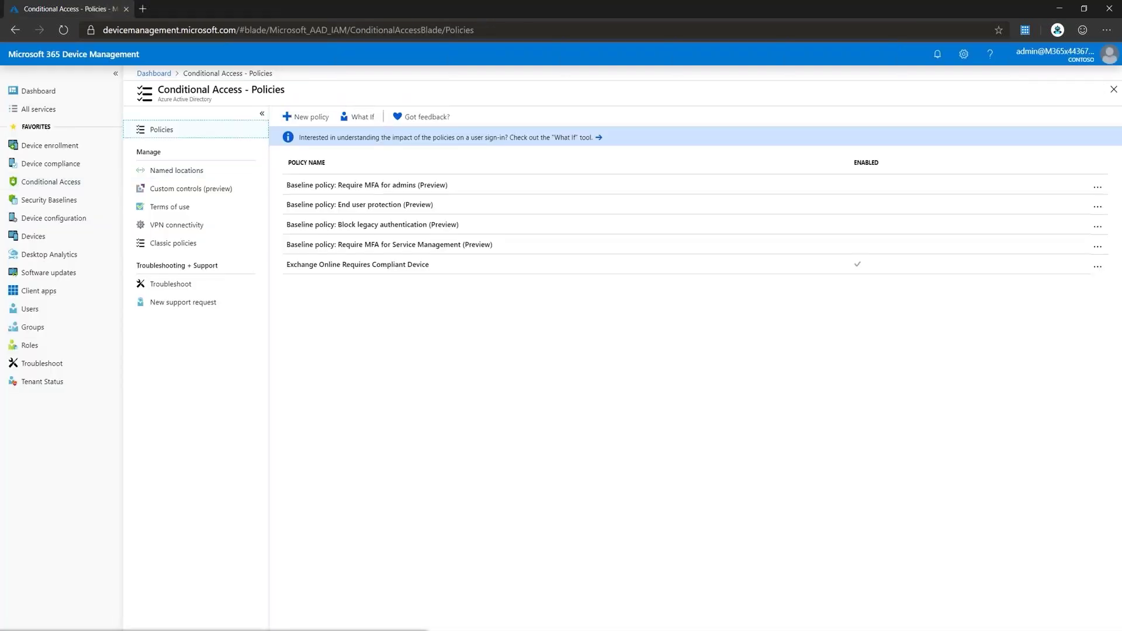
left_click(305, 117)
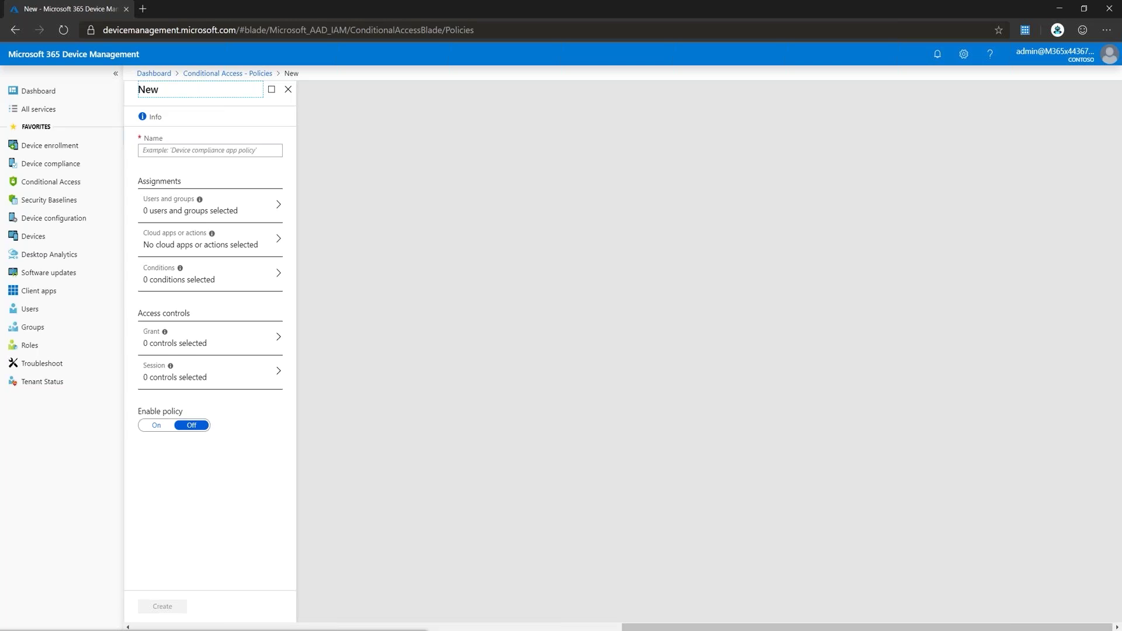
left_click(209, 150)
type("Expensify location policy")
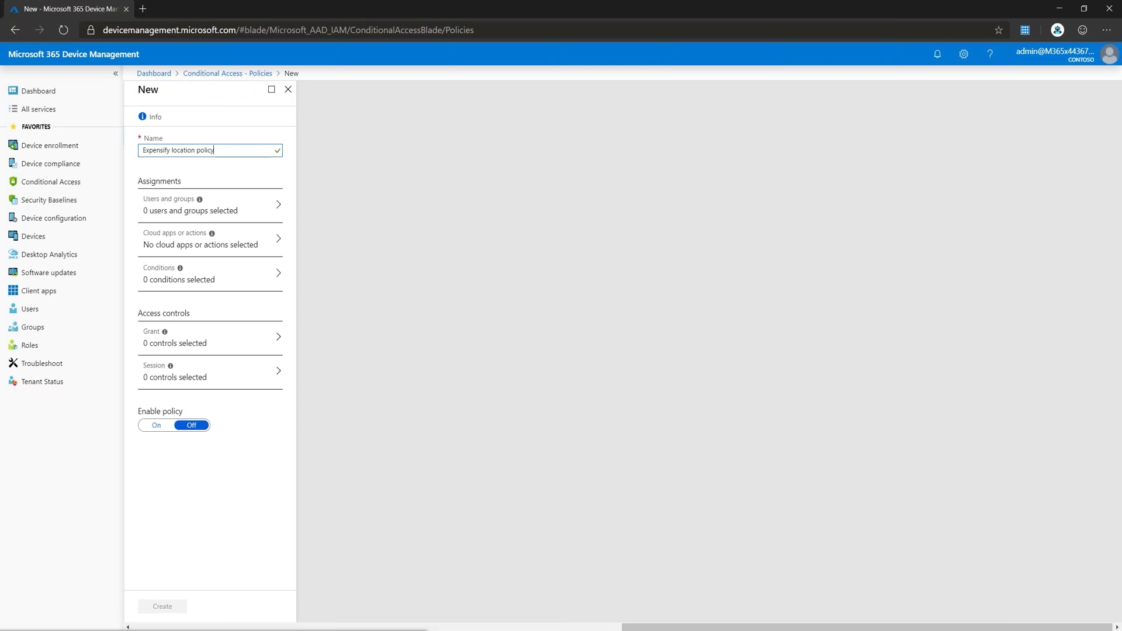
left_click(210, 205)
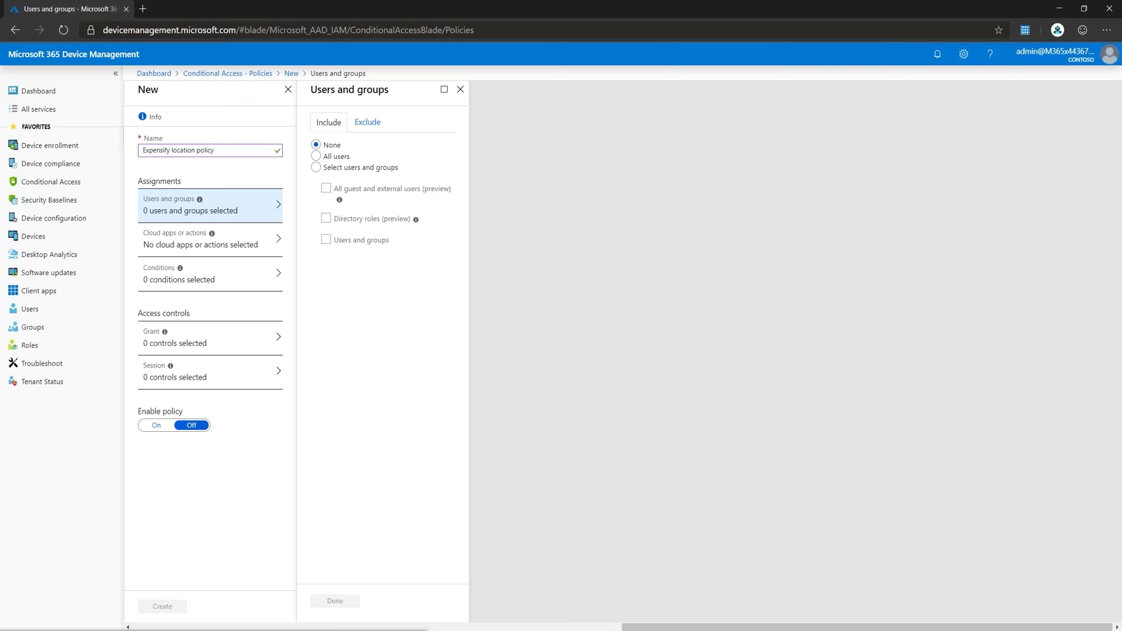
Step: Include the sg-Sales and Marketing group as the Expensify location policy's specific users
left_click(316, 168)
left_click(327, 240)
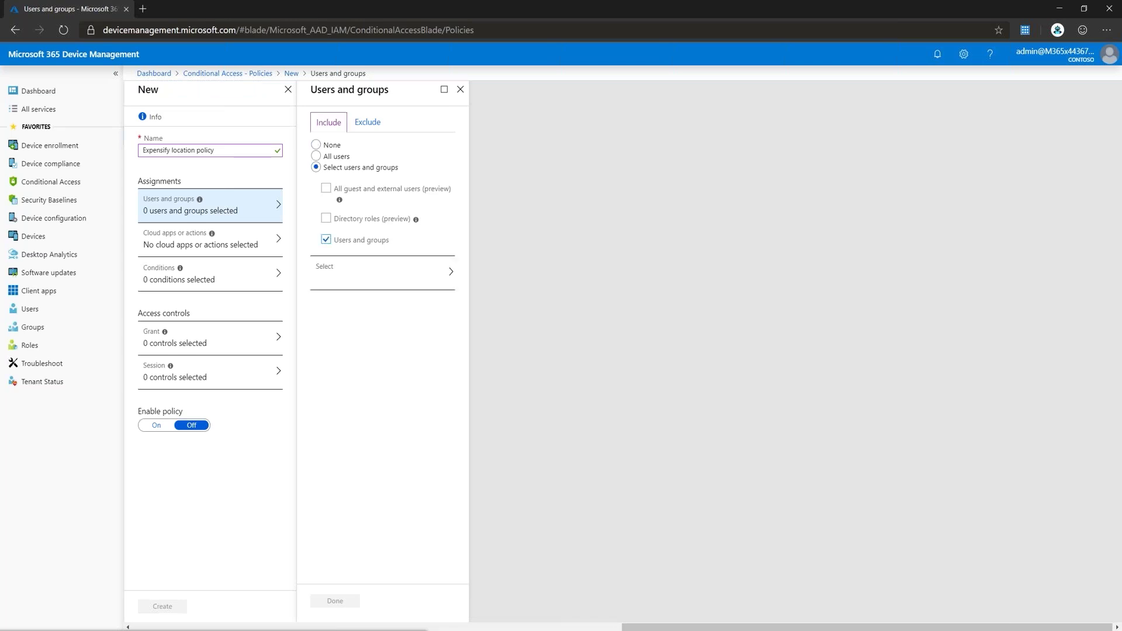
left_click(382, 271)
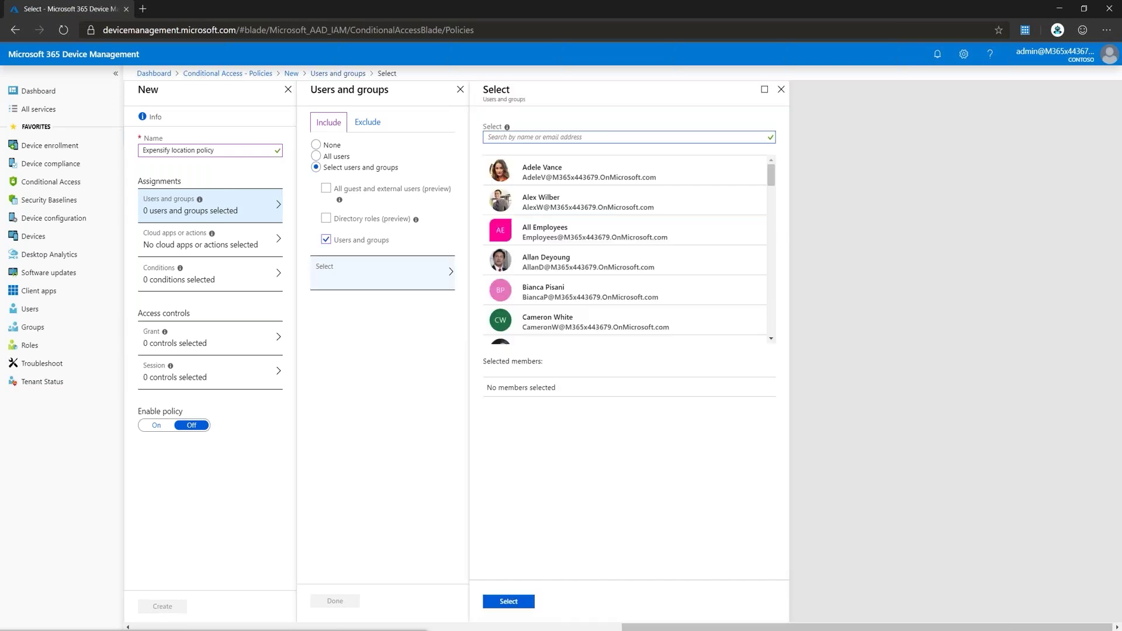
type("sg-sa")
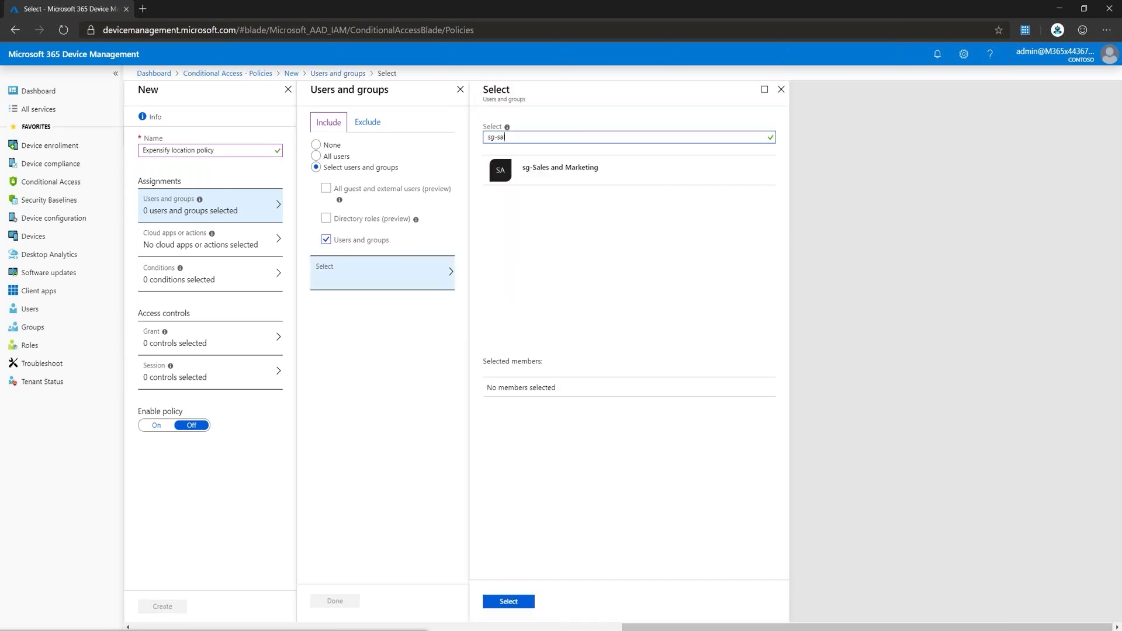
left_click(560, 170)
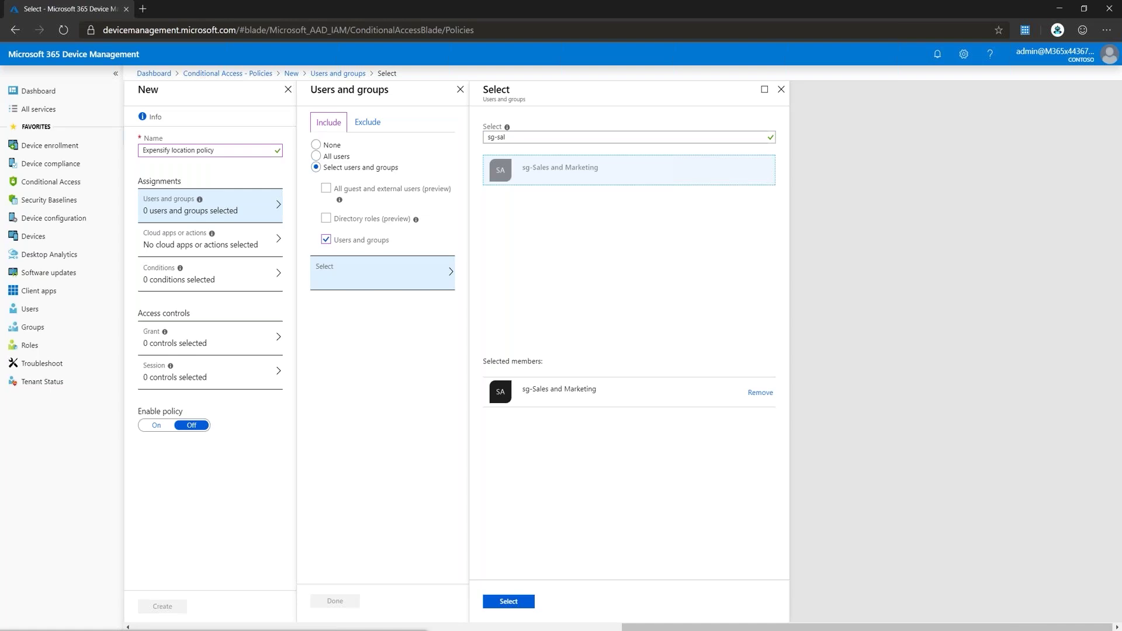
left_click(508, 601)
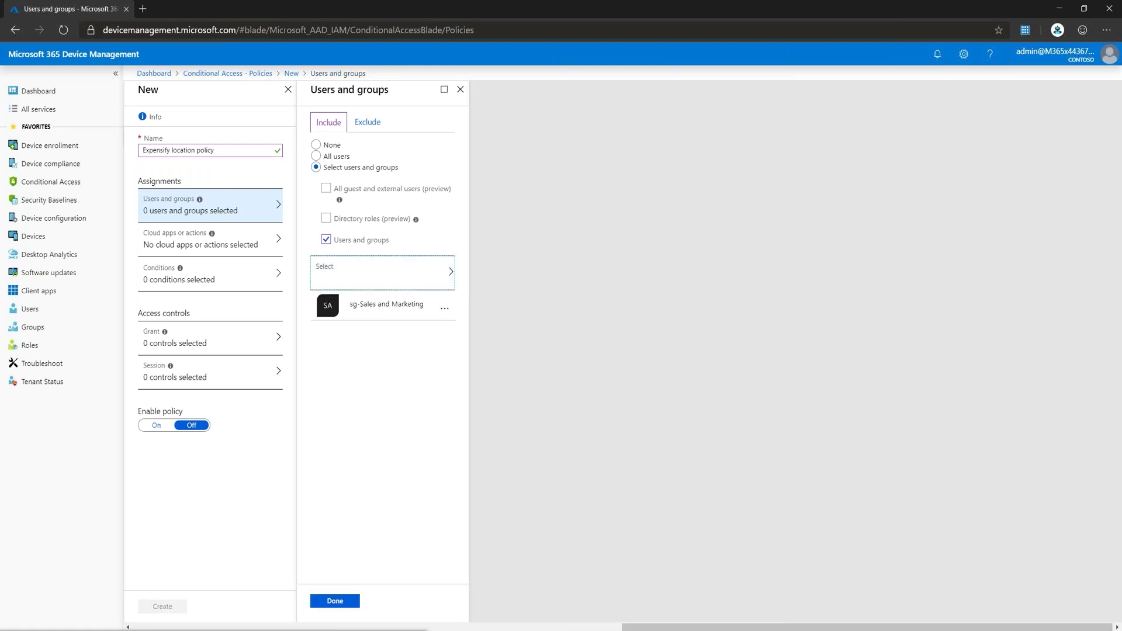
left_click(334, 600)
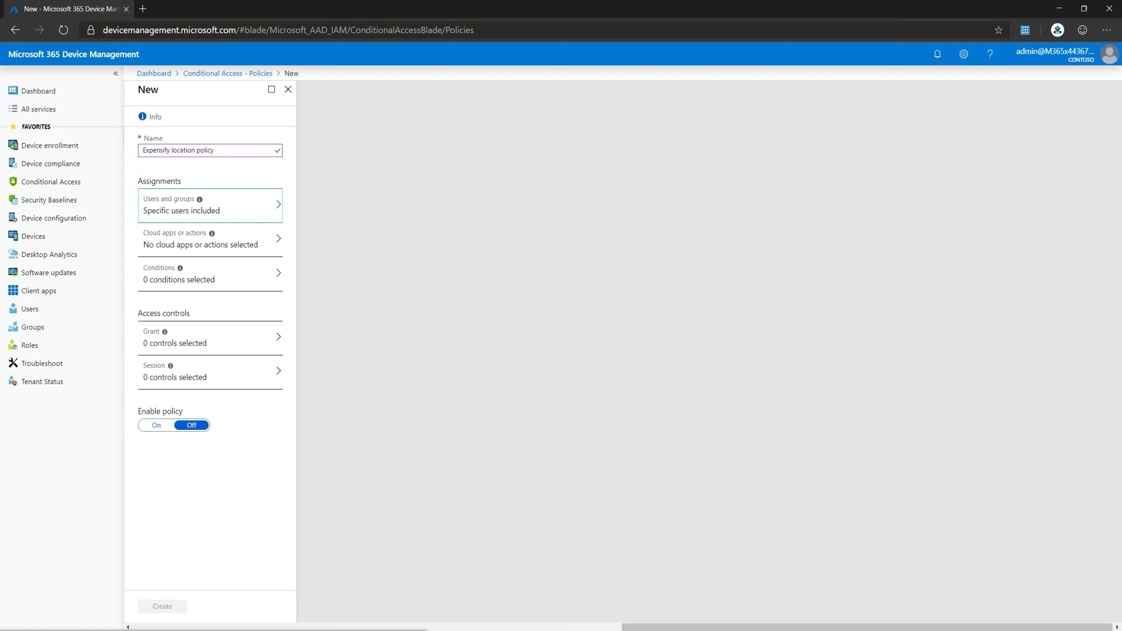
Step: Turn on the Locations condition for Any location, excluding All trusted locations
left_click(210, 274)
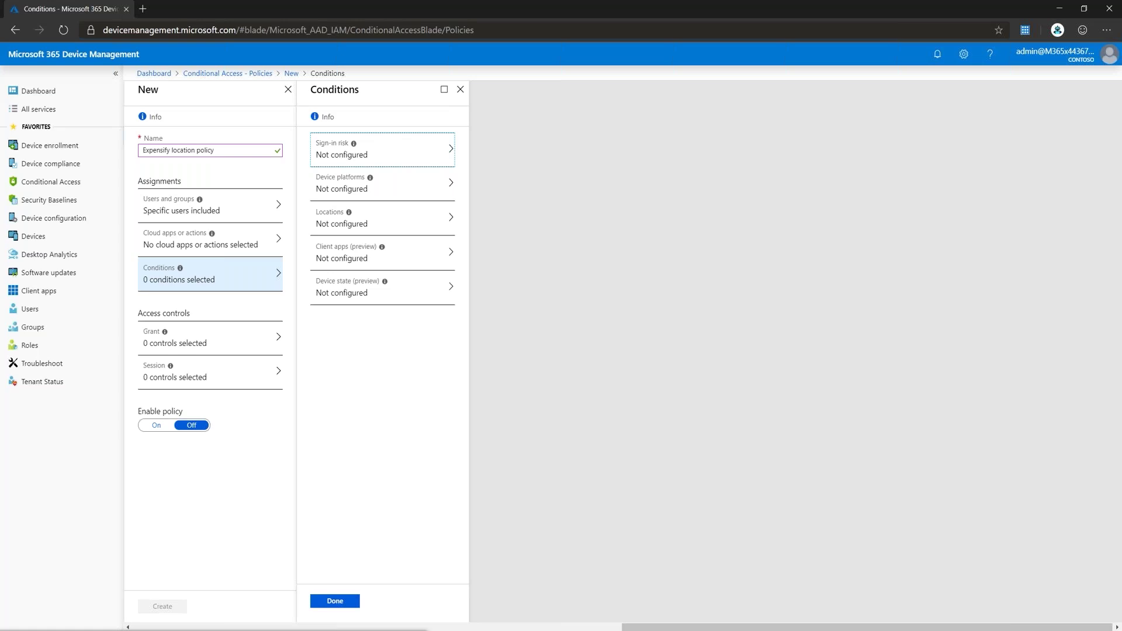
left_click(382, 218)
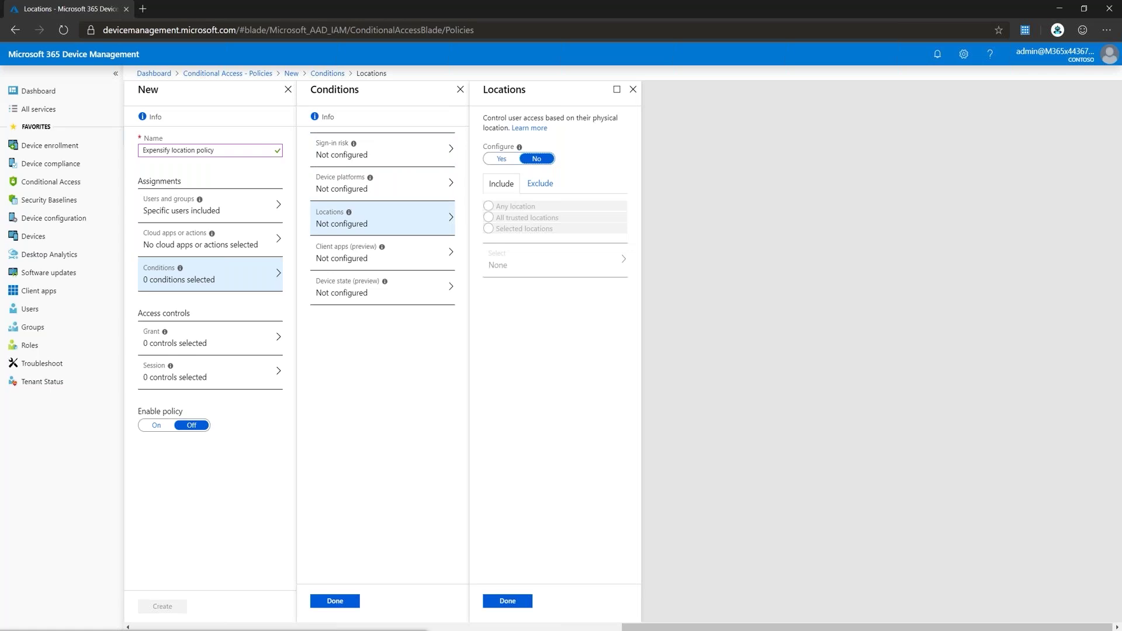
left_click(502, 159)
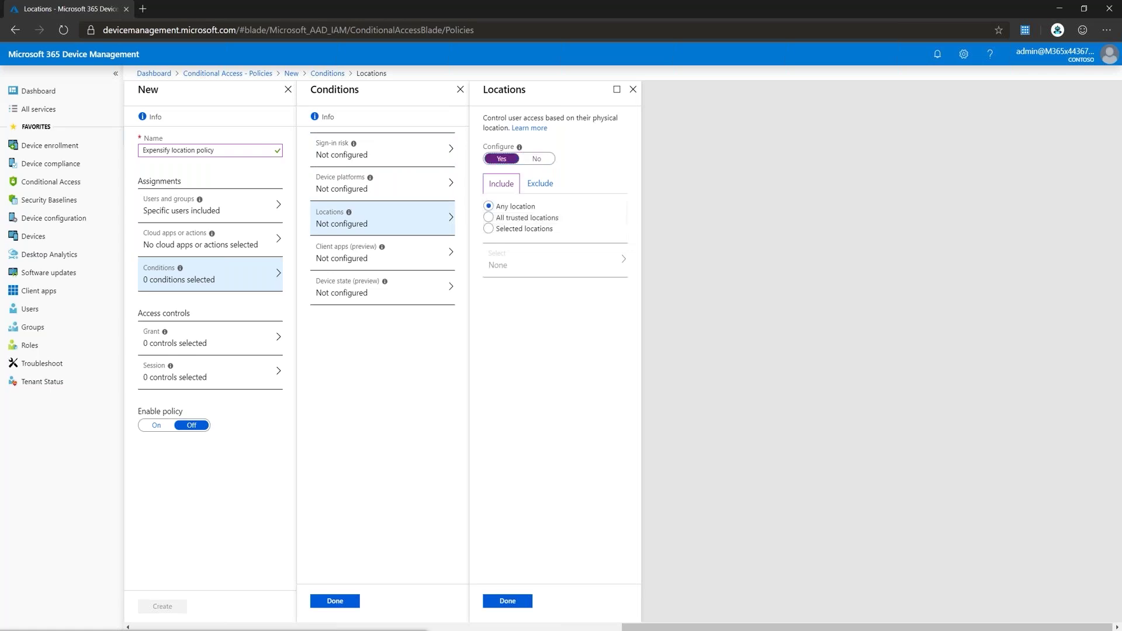
left_click(540, 183)
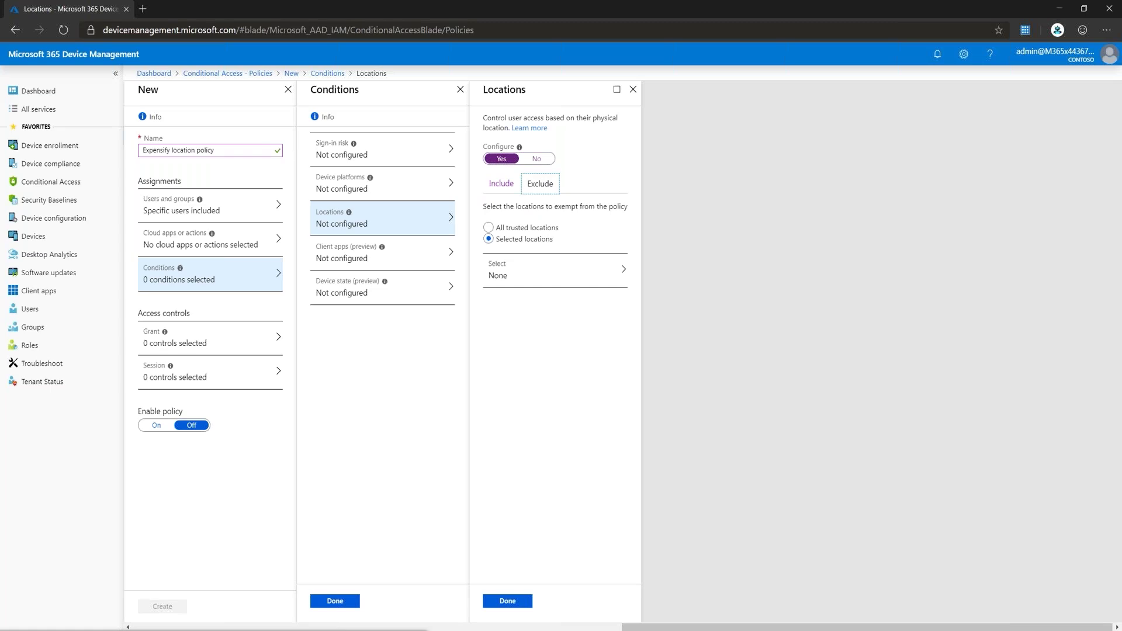
left_click(489, 228)
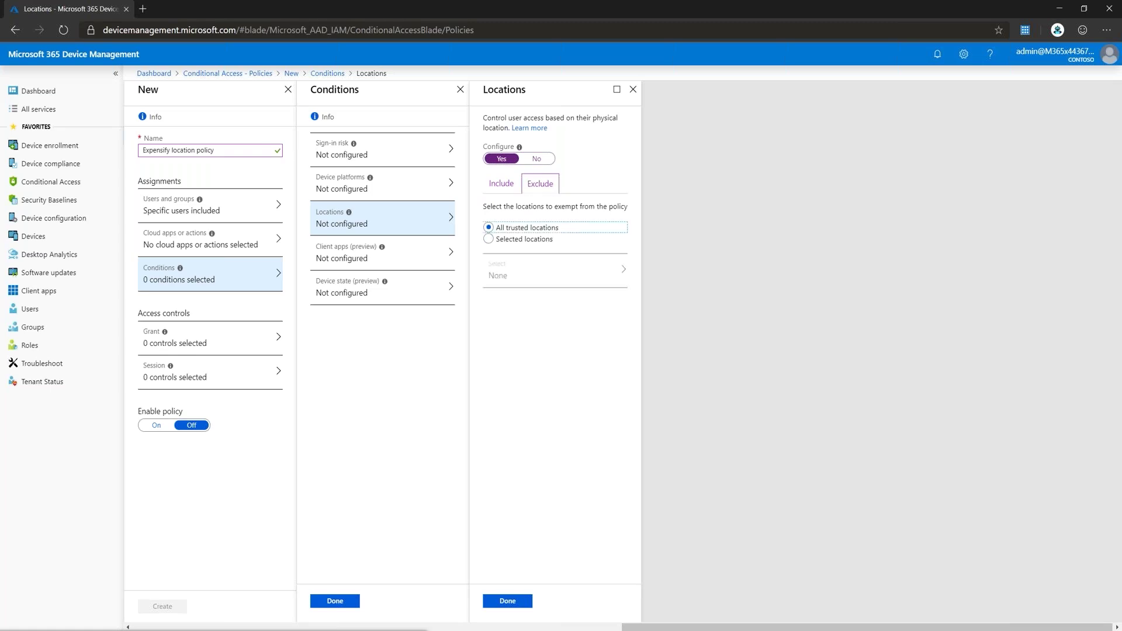
left_click(508, 602)
left_click(335, 601)
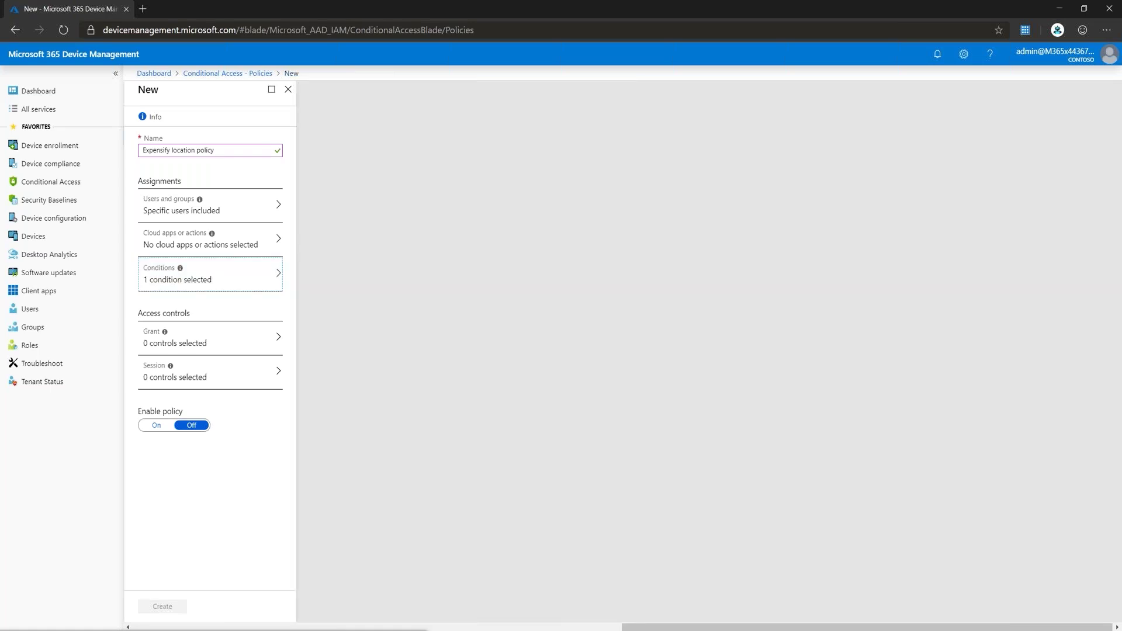
Step: Restrict the policy's cloud apps to Expensify only
left_click(210, 239)
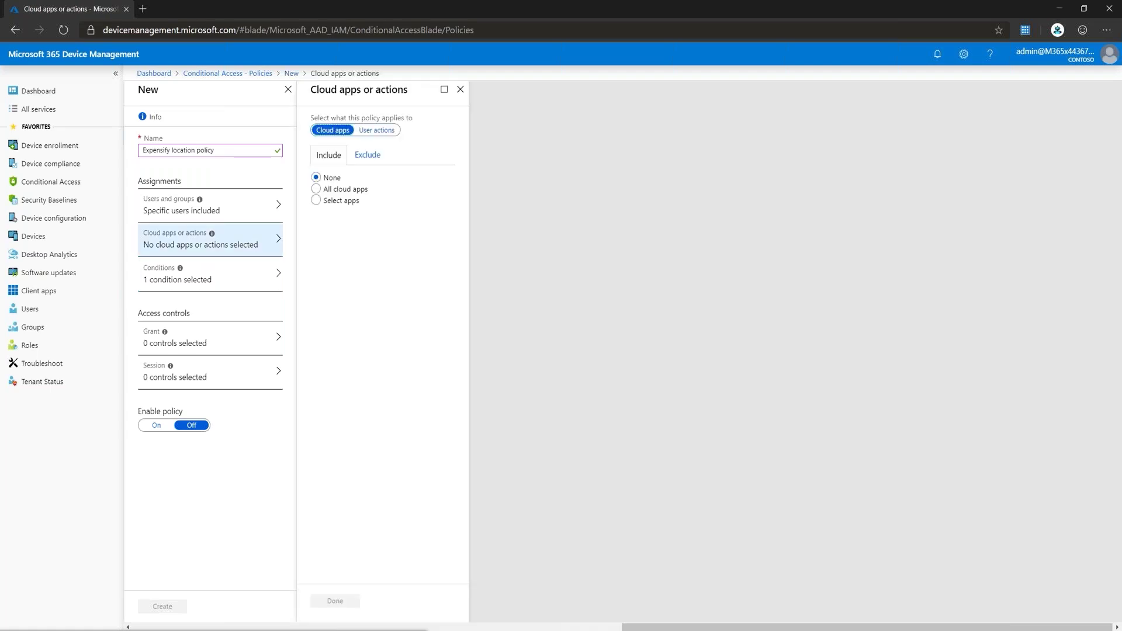
left_click(316, 200)
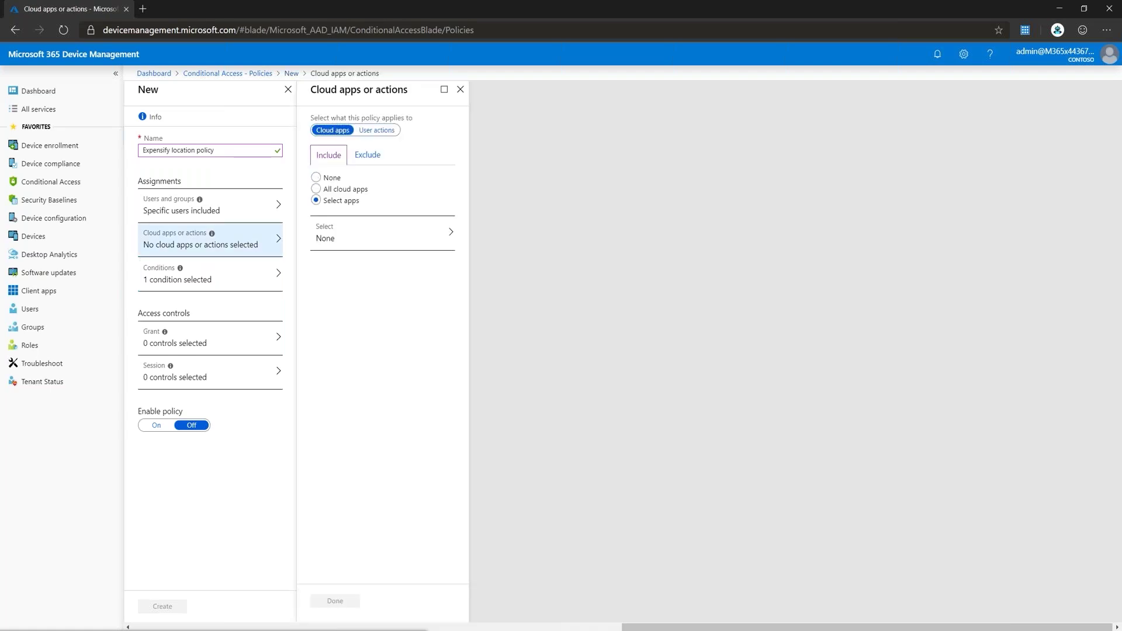
left_click(382, 232)
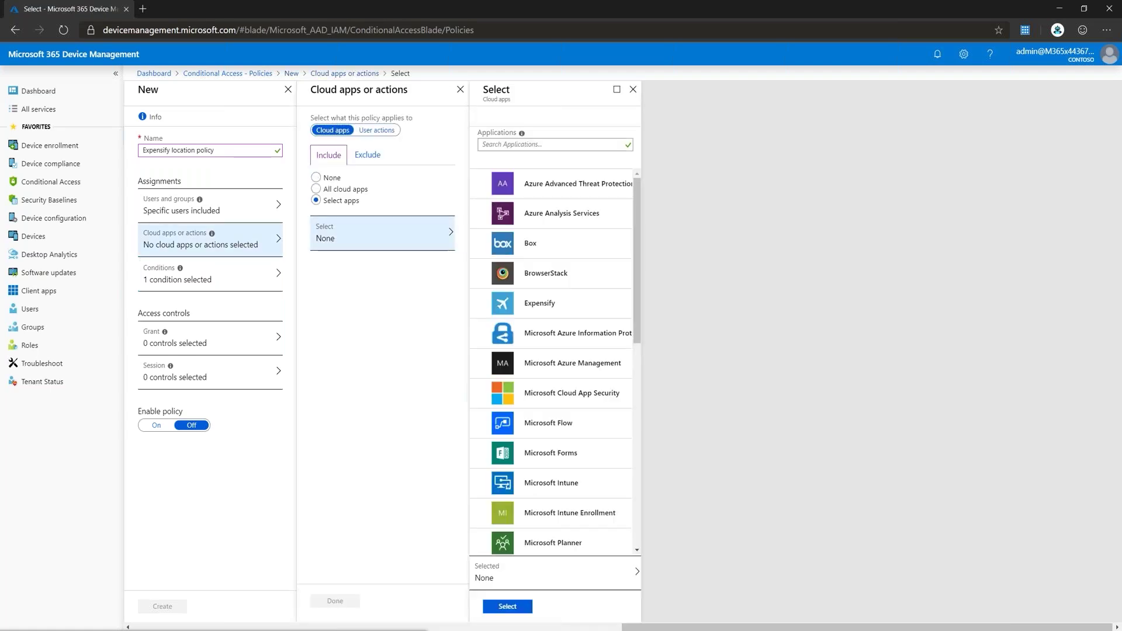
left_click(539, 304)
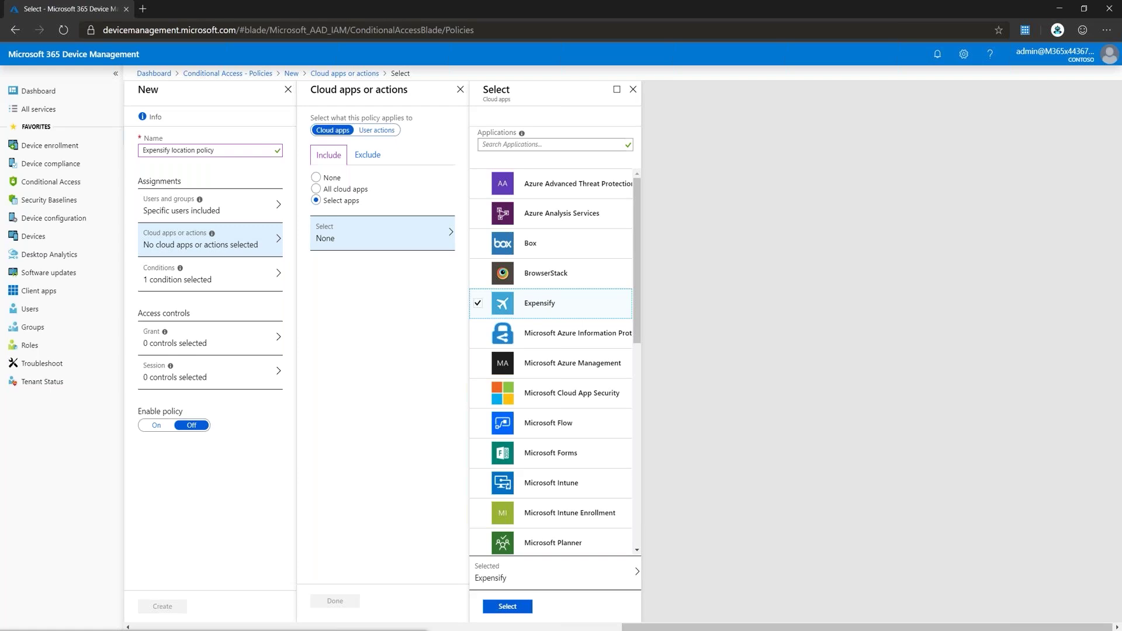
left_click(507, 607)
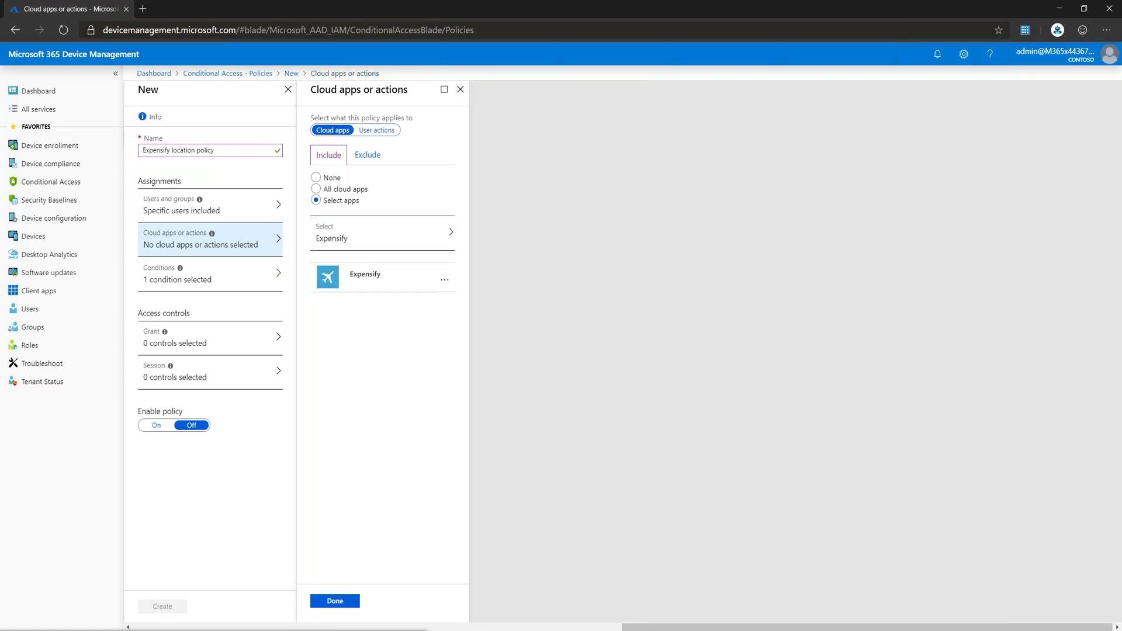
left_click(335, 601)
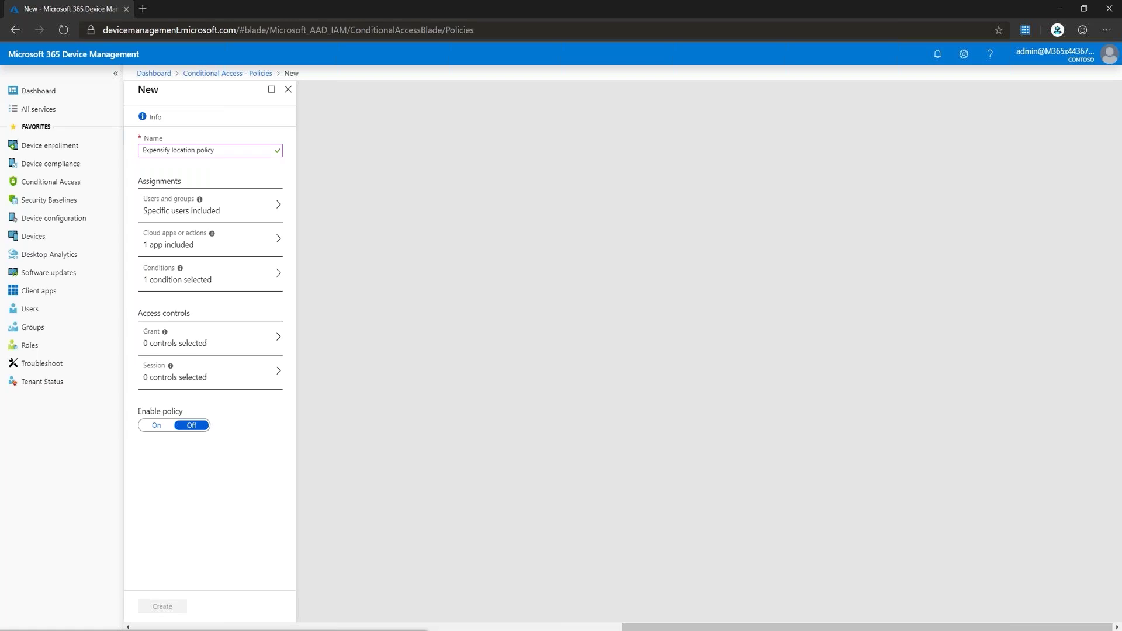
Step: Set the grant control to Block access, switch the policy On, and create it
left_click(210, 338)
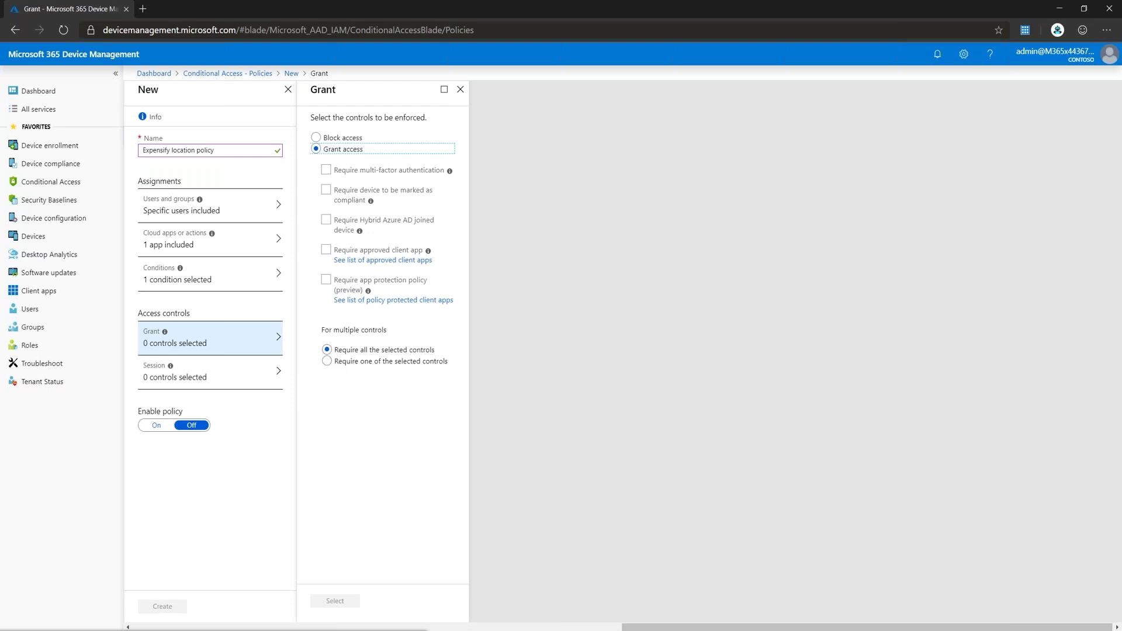
left_click(316, 138)
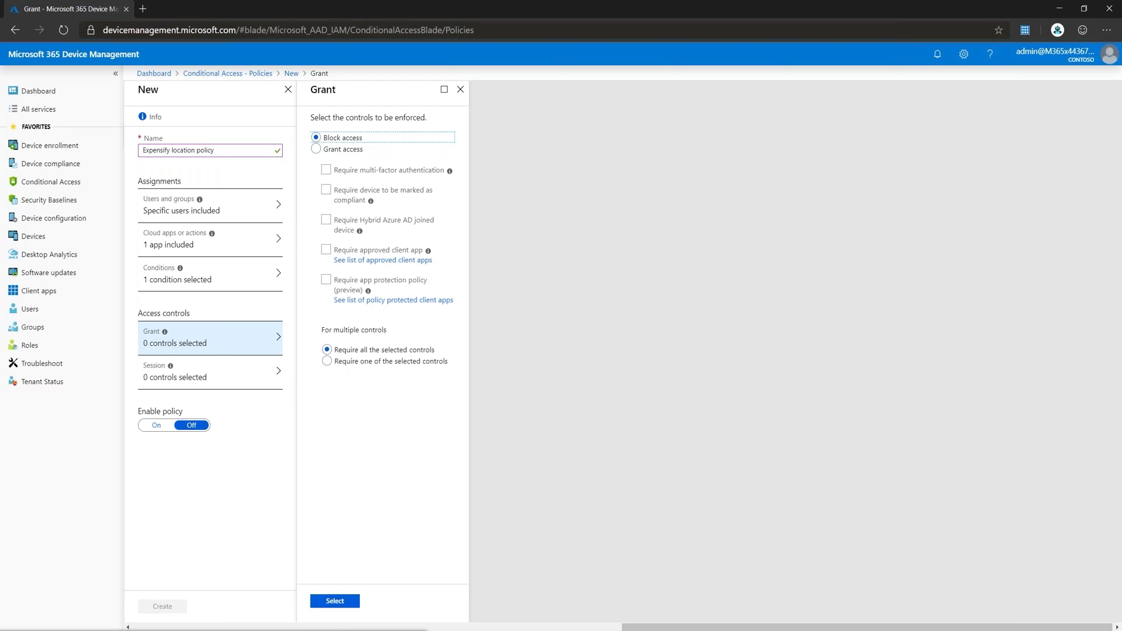
left_click(335, 602)
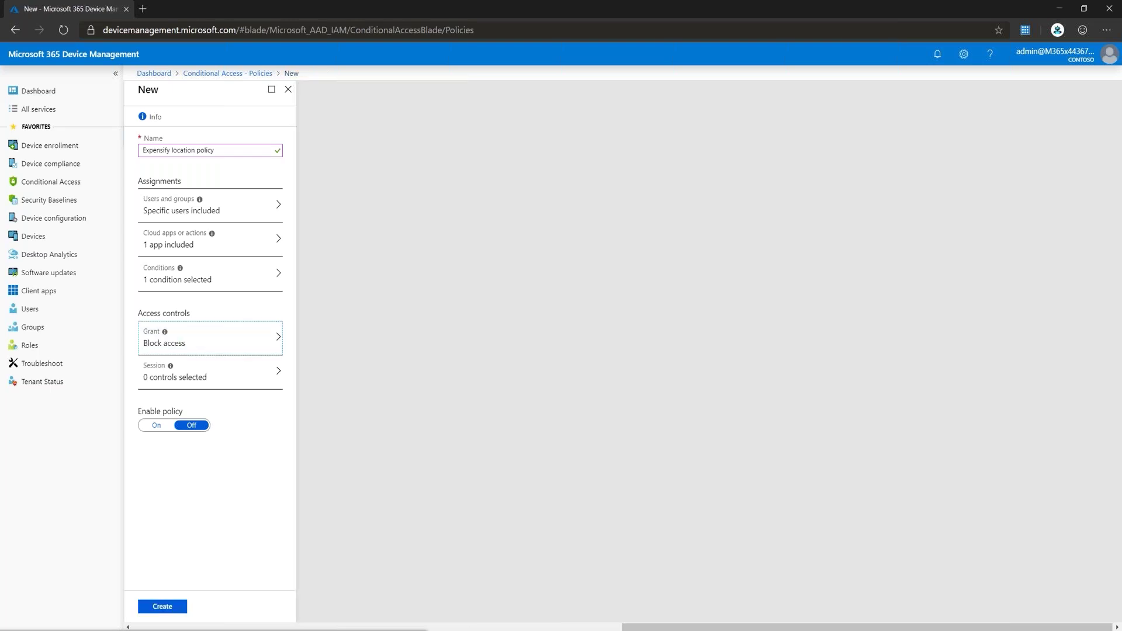
left_click(156, 426)
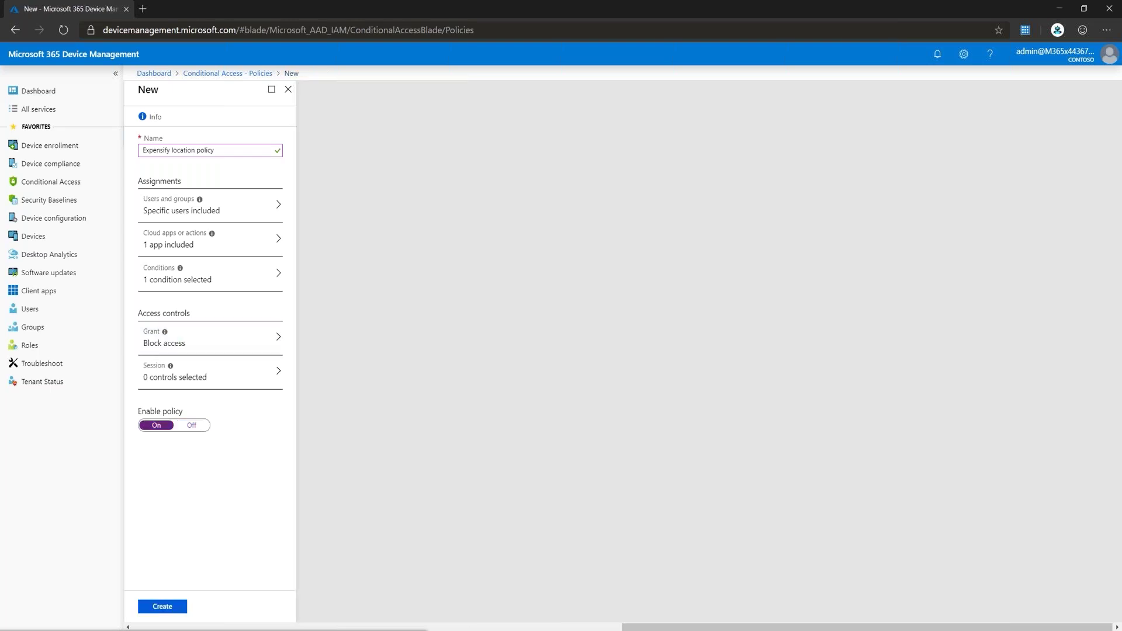
left_click(162, 607)
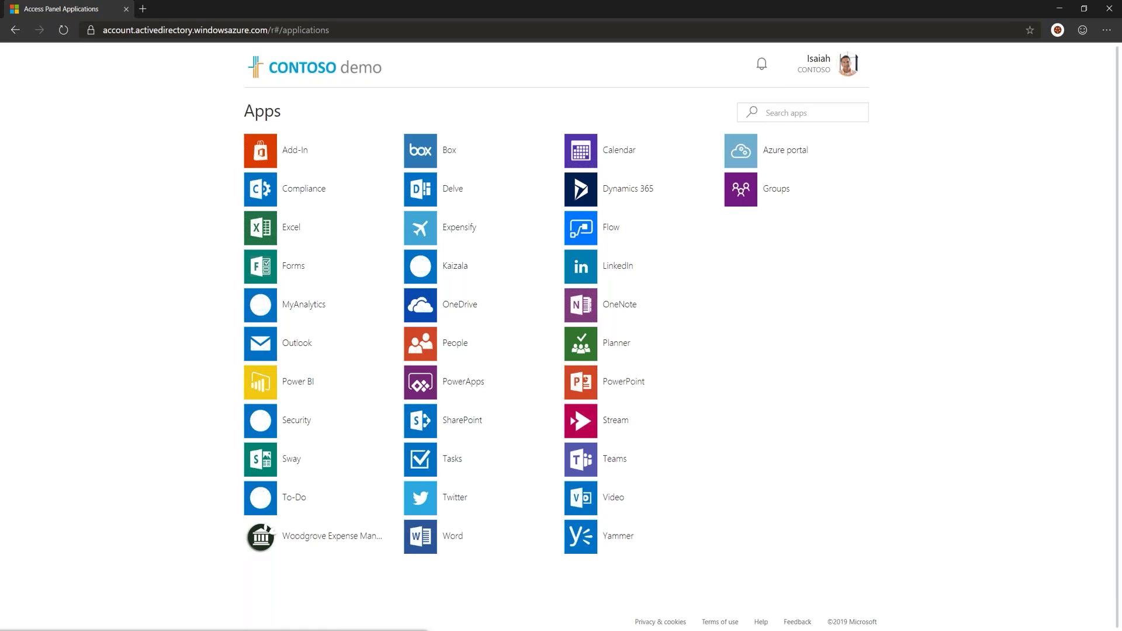
Step: Test Expensify from My Apps, then enter 50.34.34.34/32 as an MFA trusted IP
left_click(459, 228)
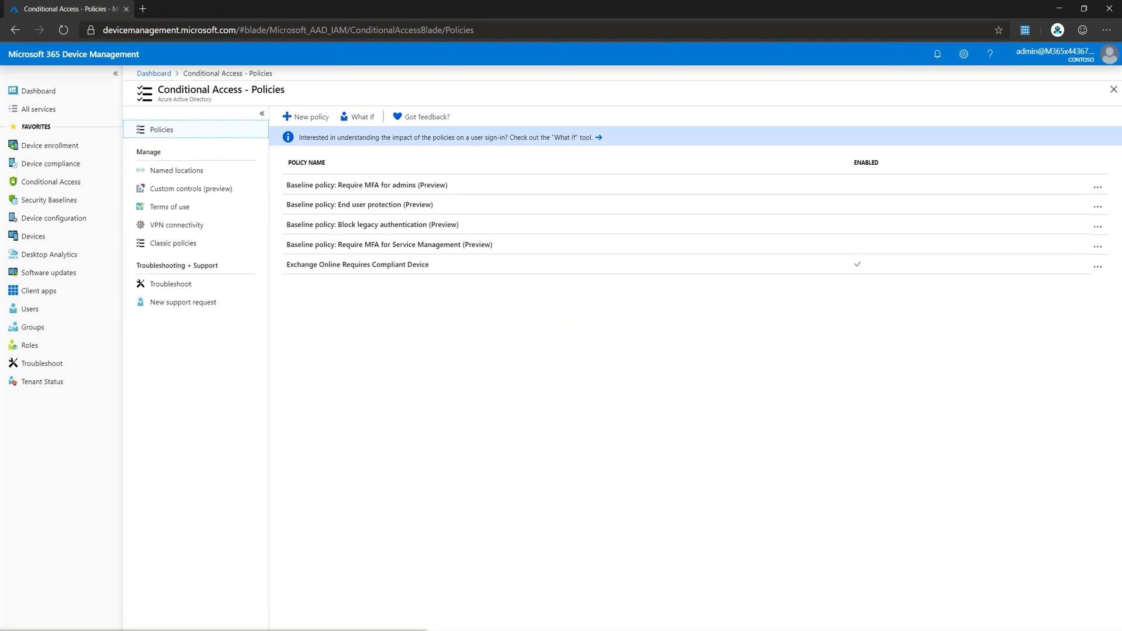
left_click(176, 170)
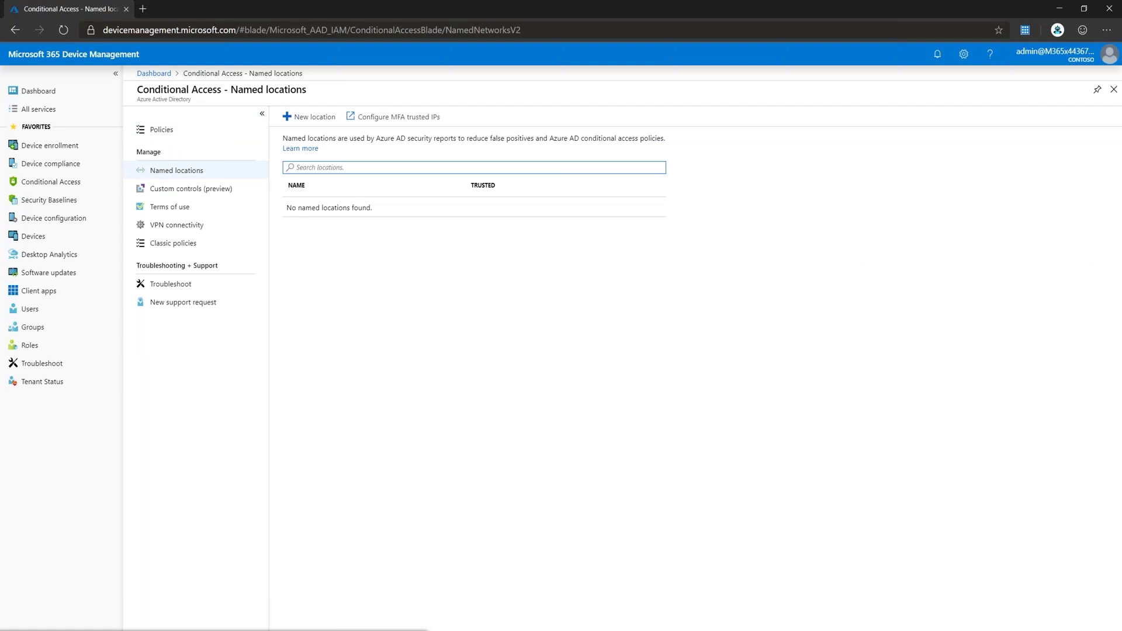
left_click(392, 117)
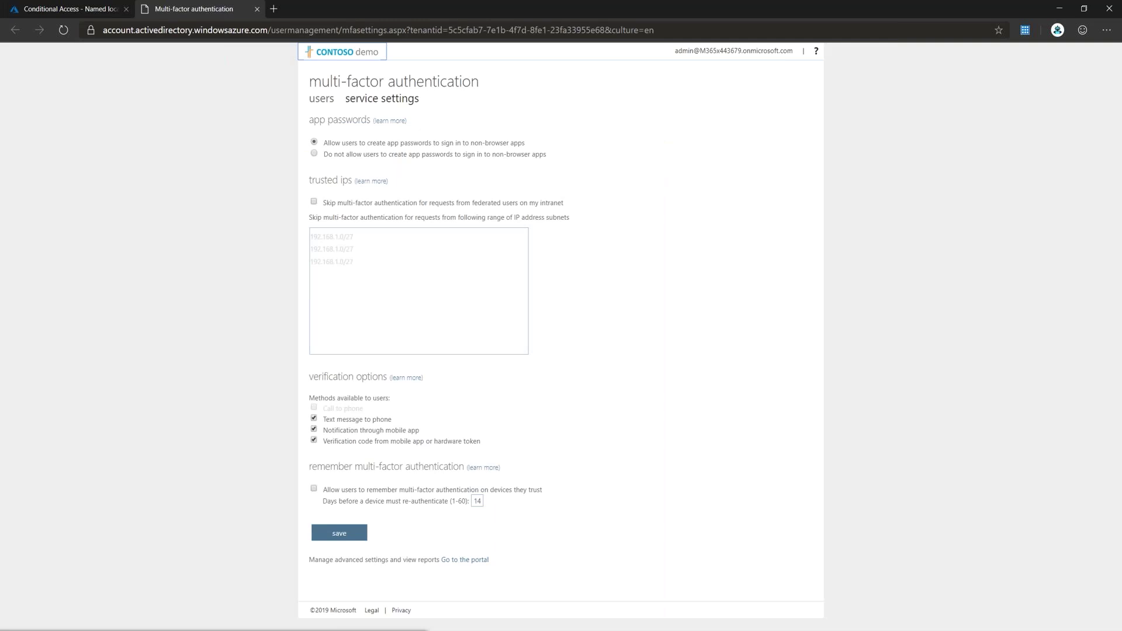
left_click(374, 263)
type("50.34.34.34/32")
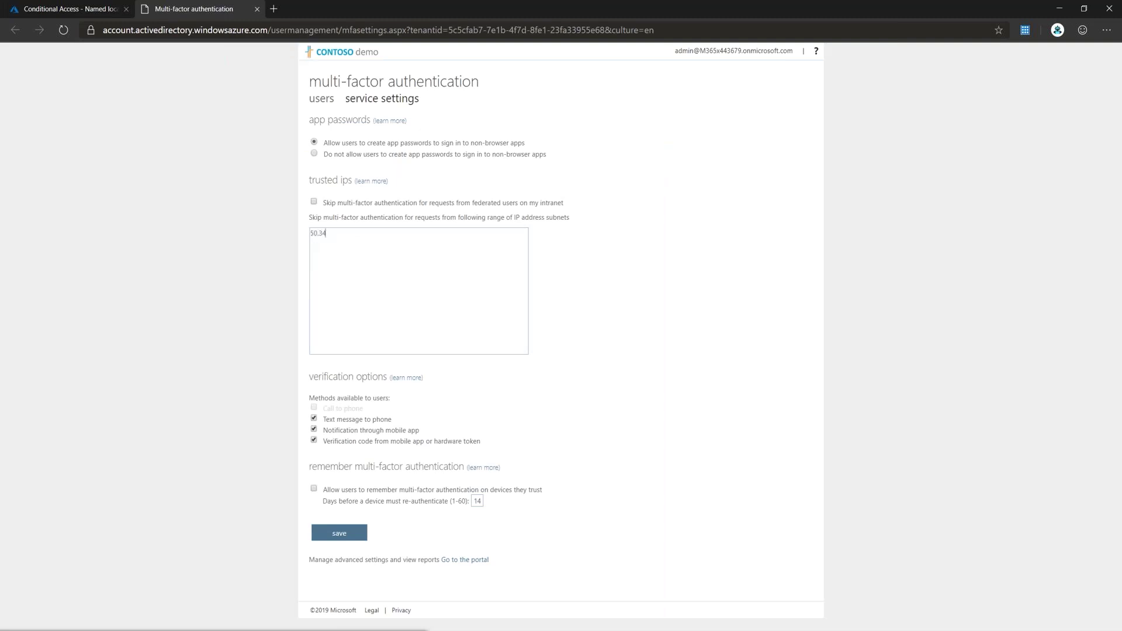